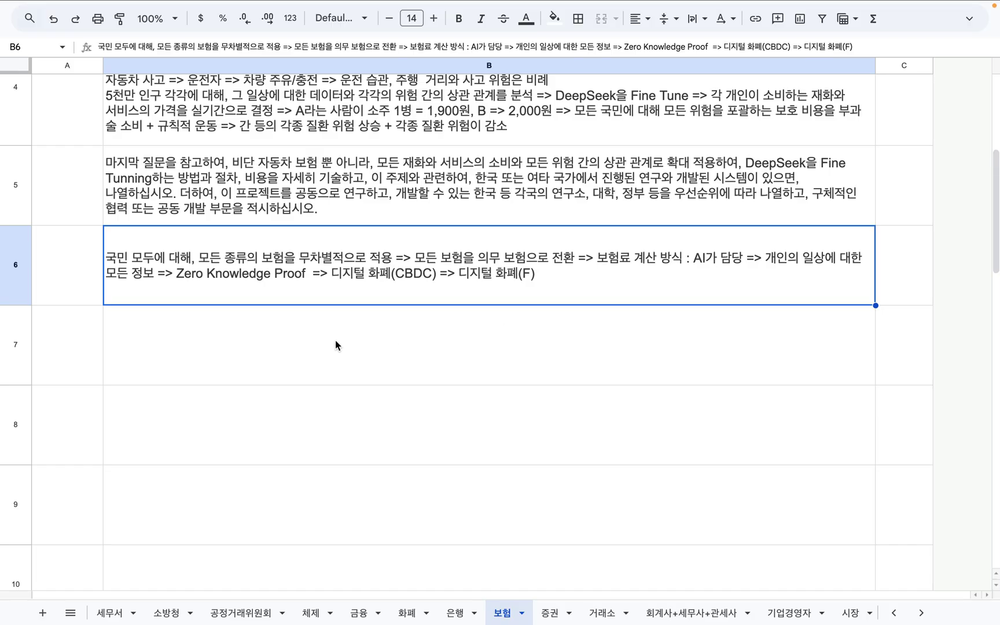
# Step: Review the mandatory-insurance note in cell B6, highlighting the phrase on applying all insurance types and "보험료 계산 방식 : AI가 담당"
pyautogui.scroll(-1, 235, 252)
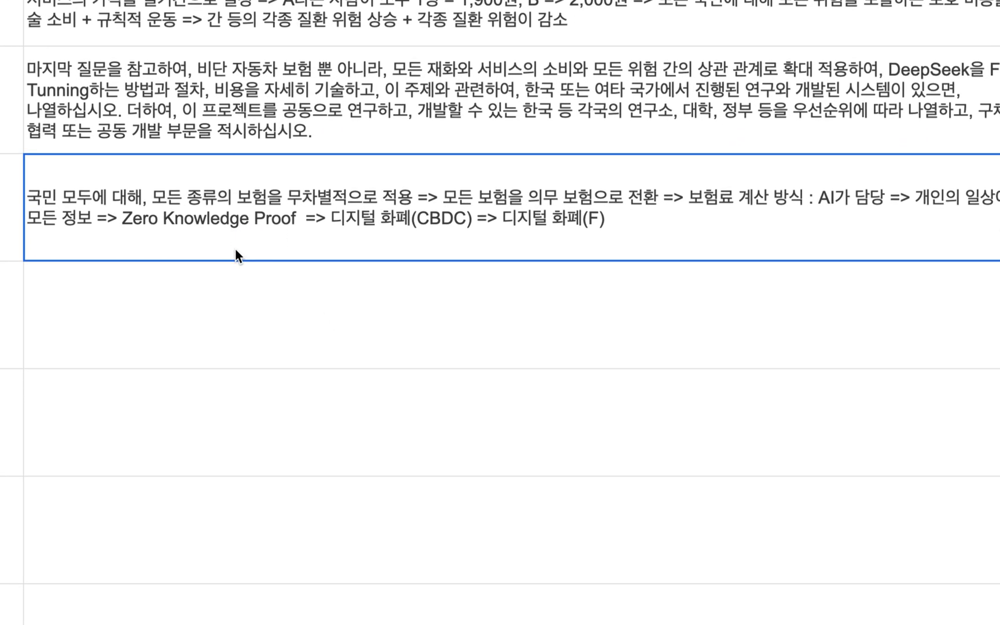
pyautogui.doubleClick(184, 217)
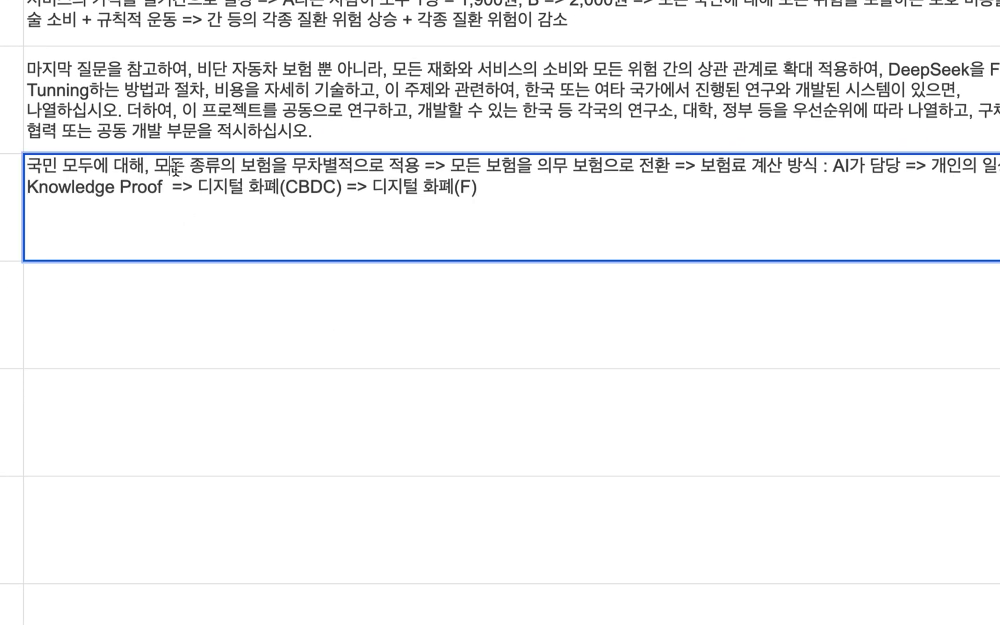
pyautogui.moveTo(169, 166); pyautogui.dragTo(424, 166)
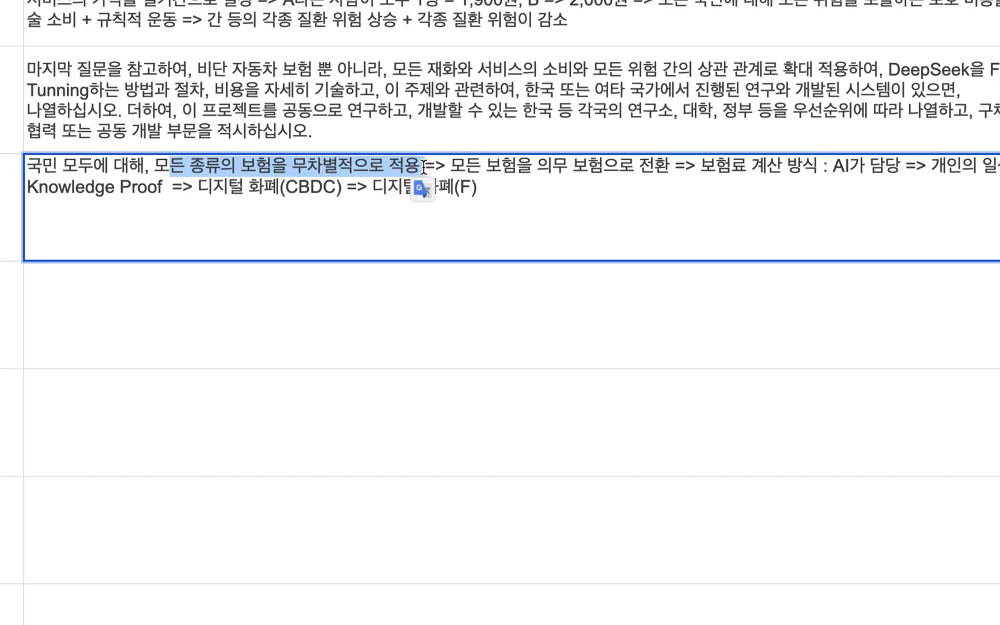
pyautogui.click(250, 333)
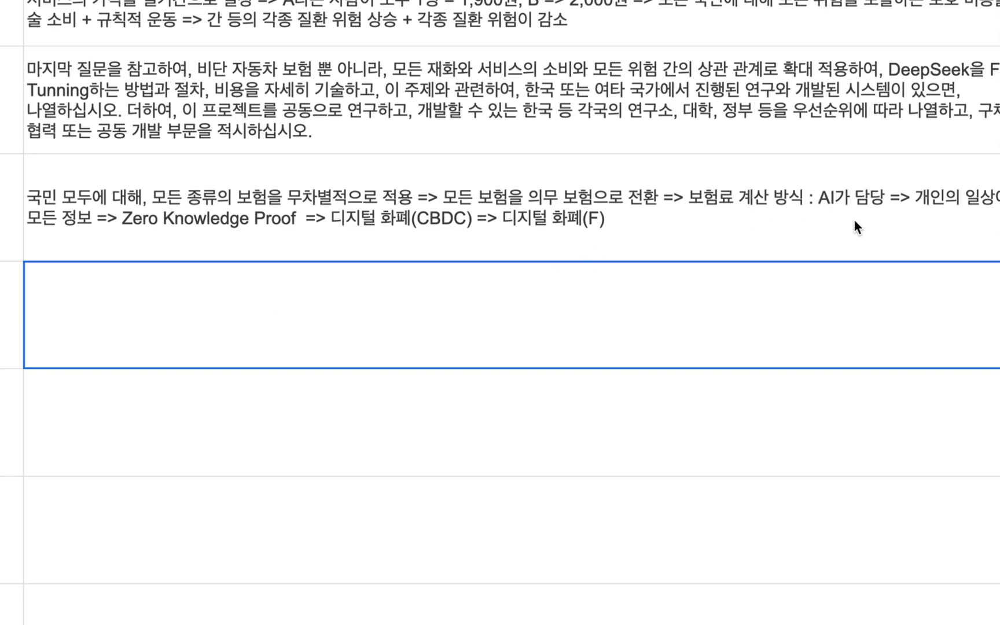
pyautogui.doubleClick(786, 199)
pyautogui.moveTo(707, 174); pyautogui.dragTo(895, 169)
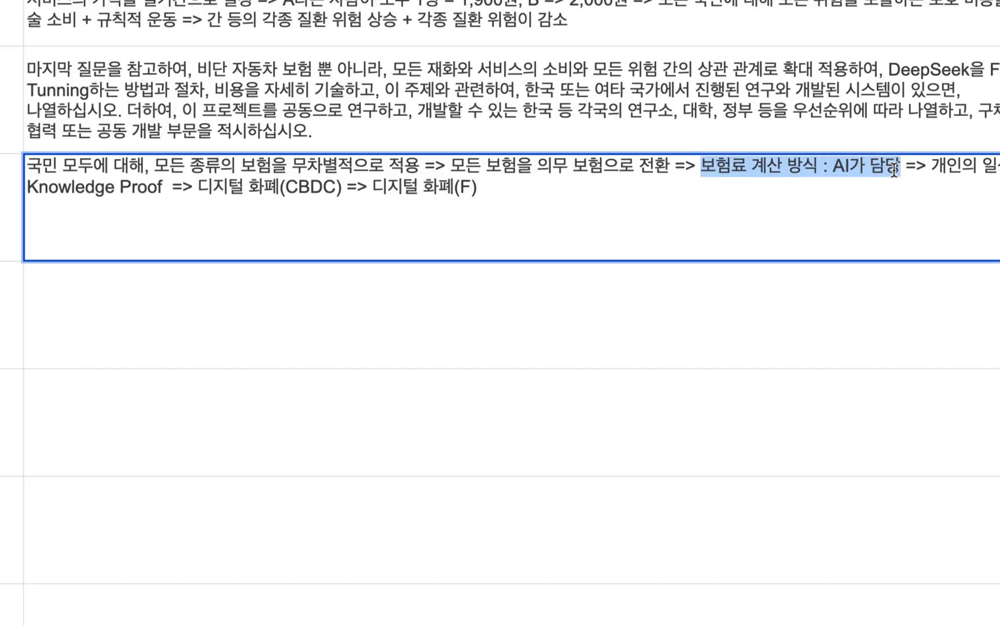
# Step: Enter "5천만 국민 각각의 보험료를 차등화" in cell B7, highlight the sentence and commit the entry
pyautogui.click(559, 332)
pyautogui.write('5')
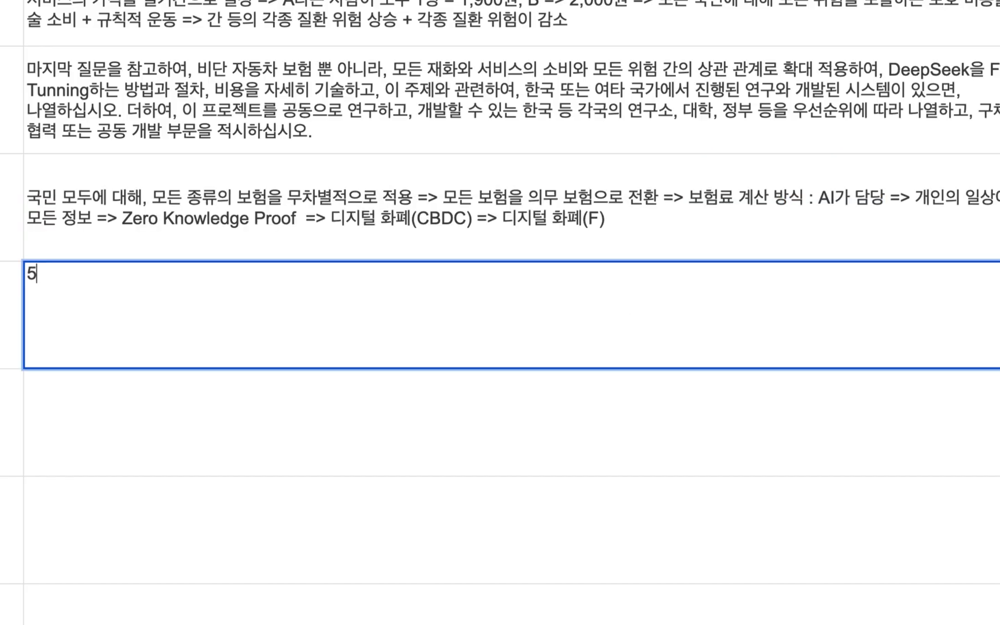
pyautogui.write('천만 국민 ')
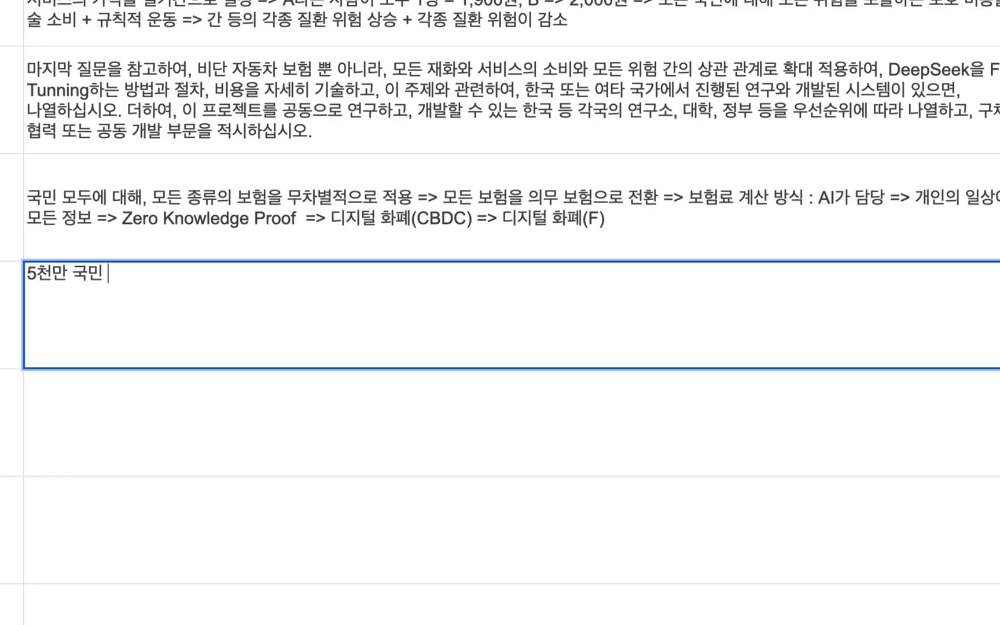
pyautogui.write('각각의 봁험료를')
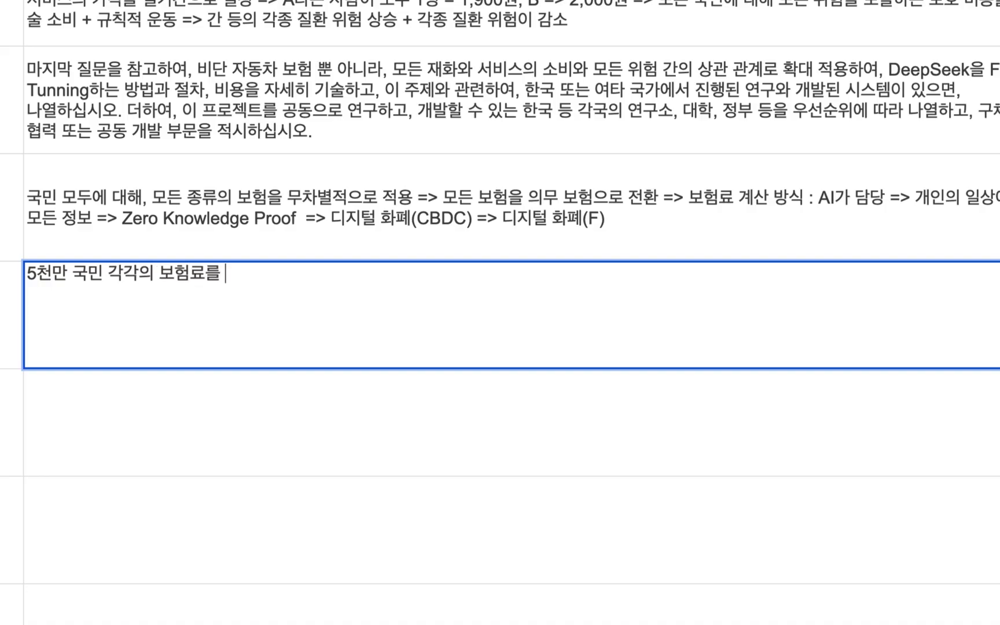
pyautogui.write(' 차등화')
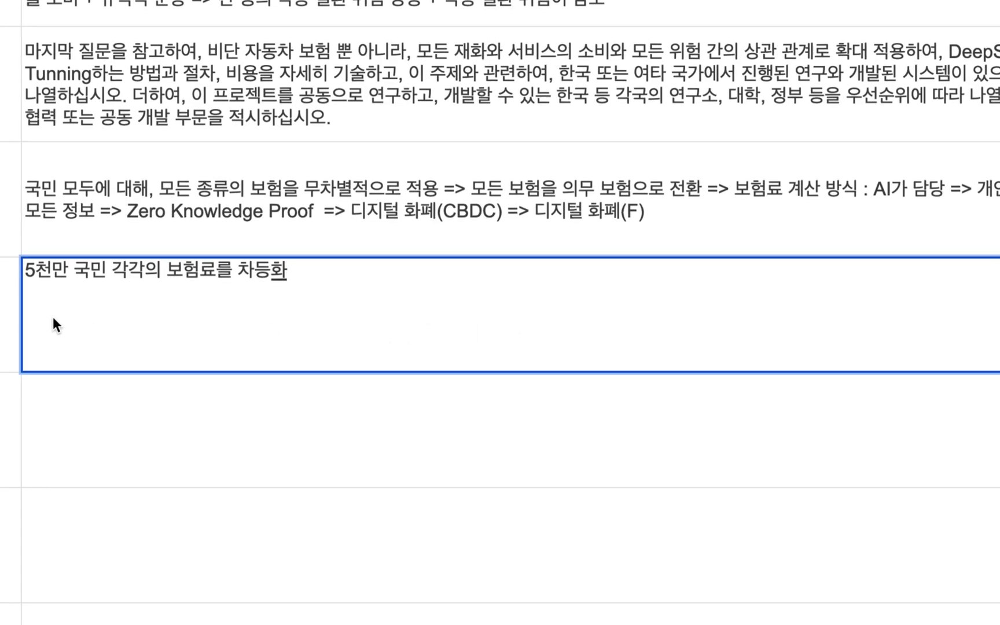
pyautogui.click(30, 273)
pyautogui.moveTo(26, 265); pyautogui.dragTo(293, 257)
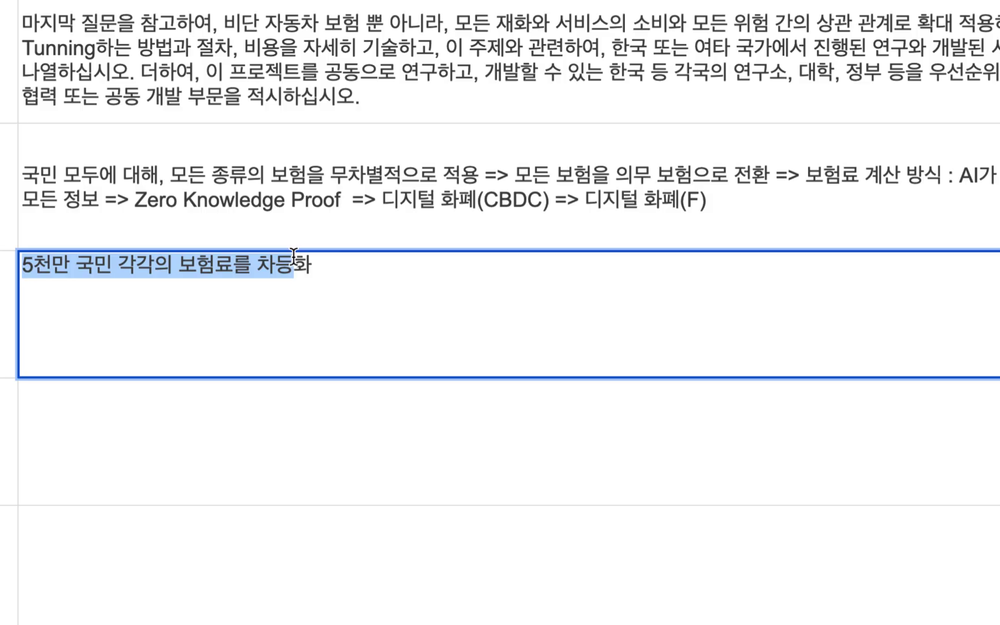
pyautogui.click(319, 265)
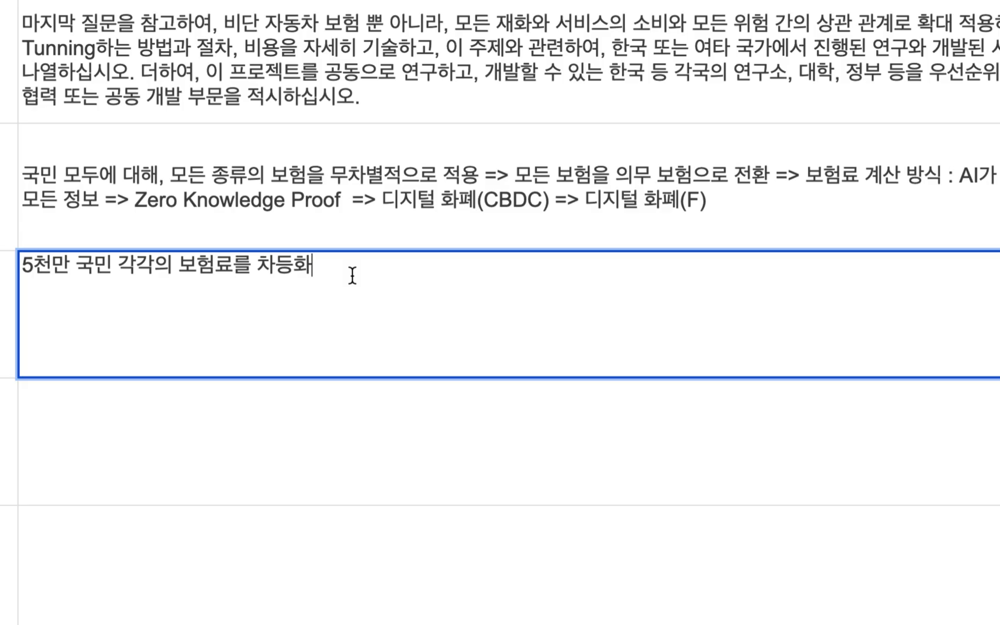
pyautogui.moveTo(334, 272); pyautogui.dragTo(36, 252)
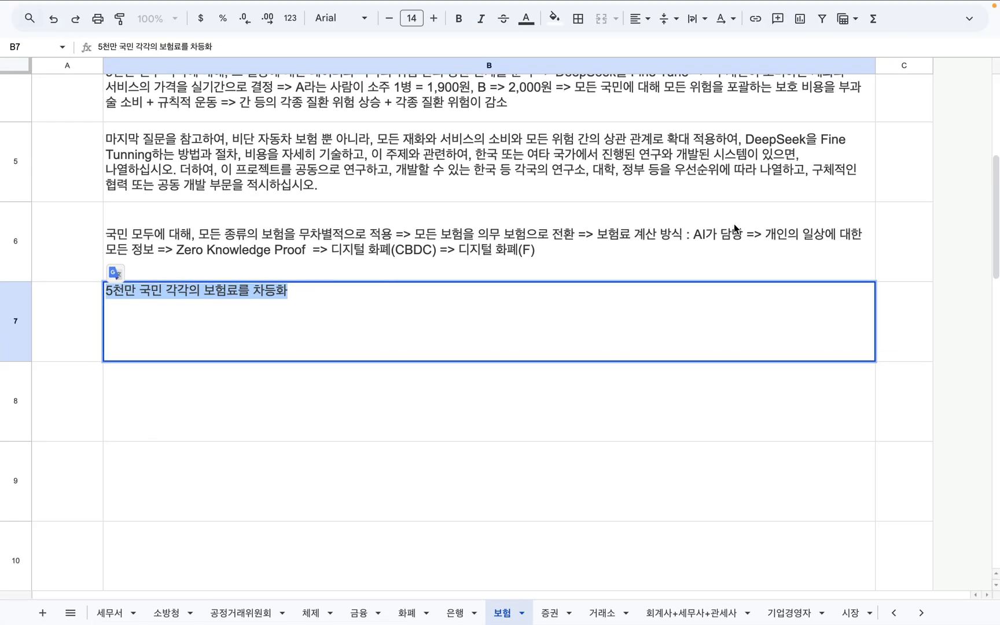
pyautogui.click(734, 228)
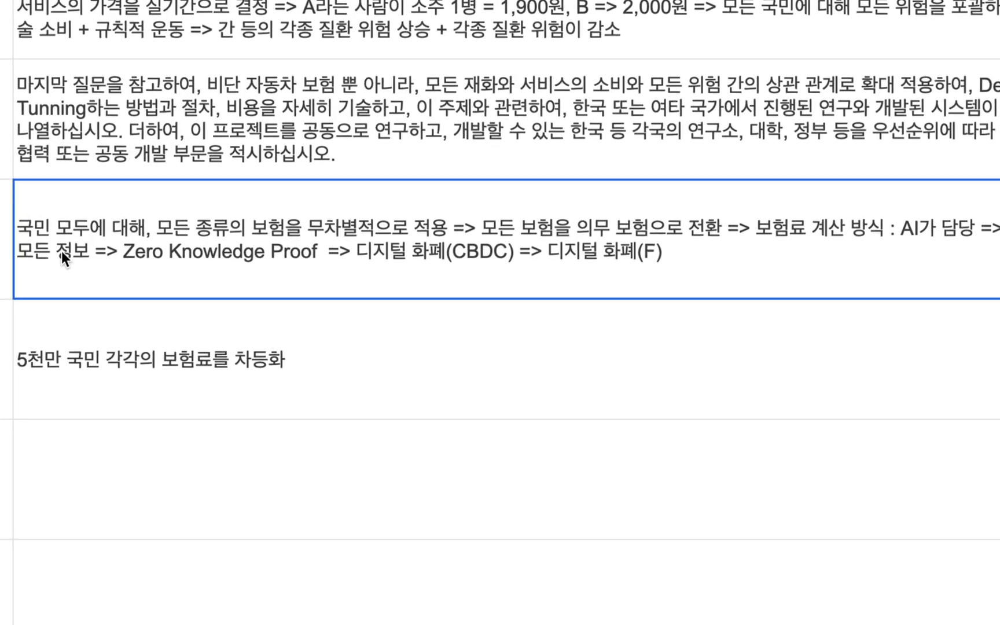
# Step: Examine the second line of the note in cell B6, highlighting "Knowledge Proof", "CBDC" and "디지털 화폐(F)" in turn
pyautogui.doubleClick(139, 255)
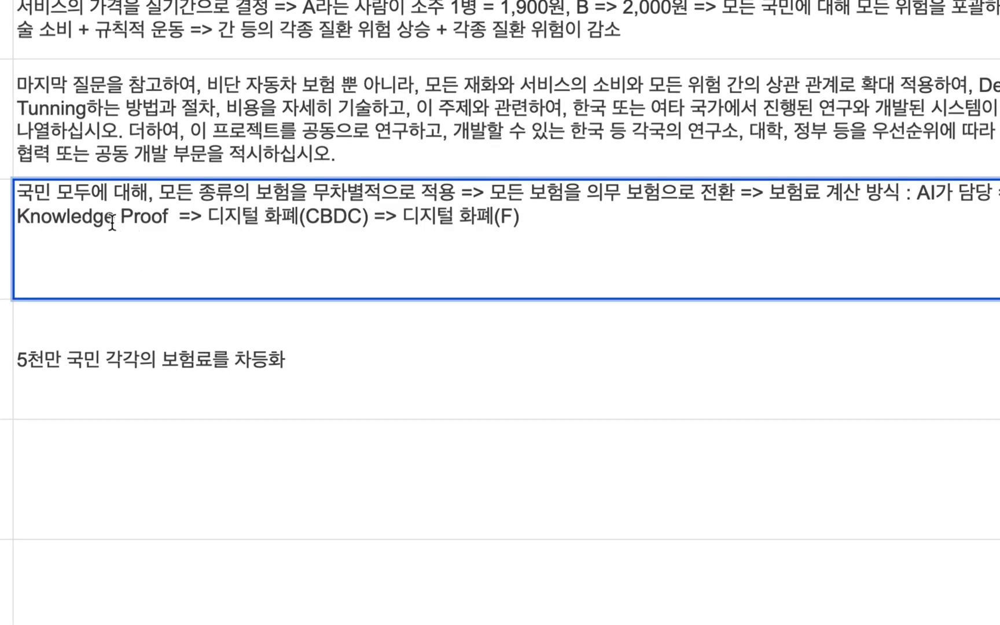
pyautogui.moveTo(178, 219); pyautogui.dragTo(0, 223)
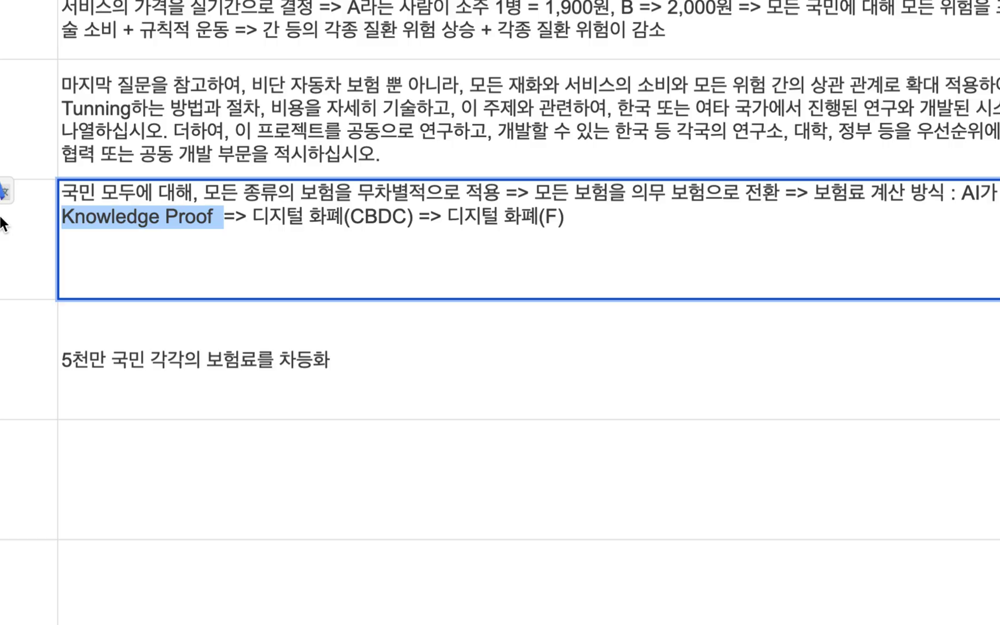
pyautogui.doubleClick(384, 220)
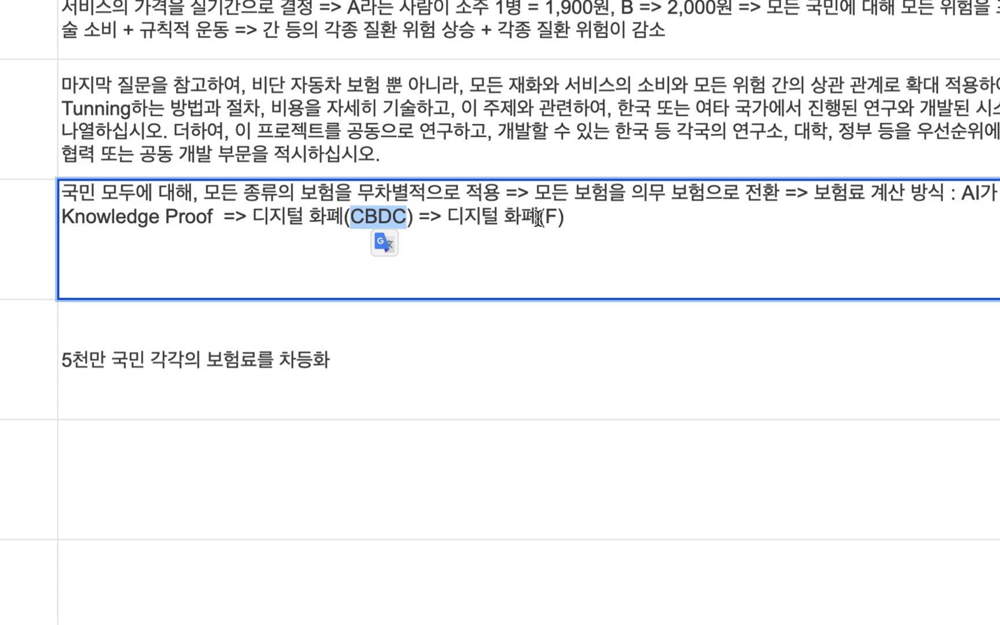
pyautogui.moveTo(539, 218); pyautogui.dragTo(576, 218)
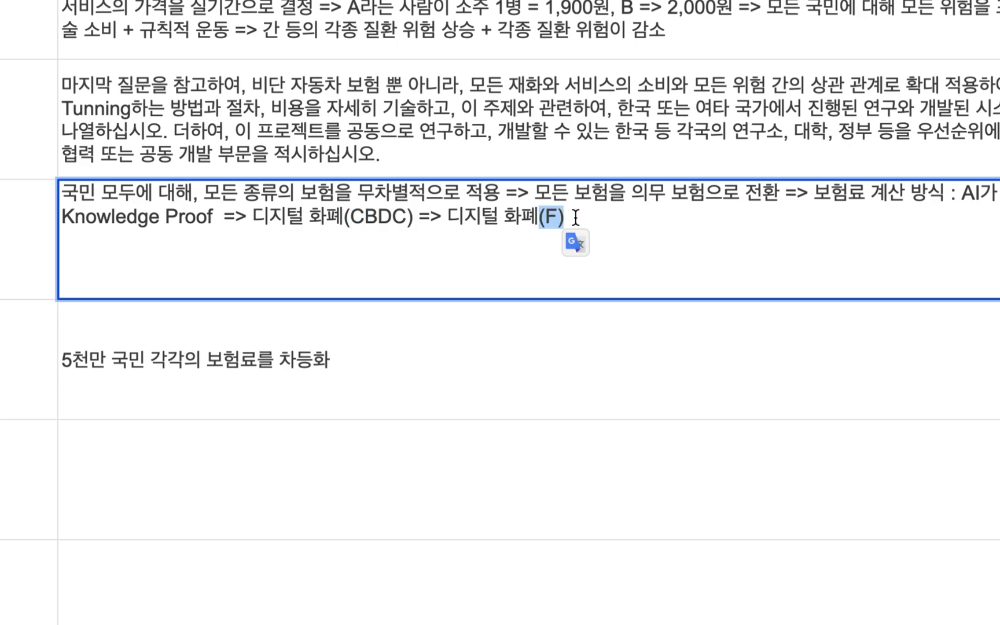
pyautogui.moveTo(448, 218); pyautogui.dragTo(587, 218)
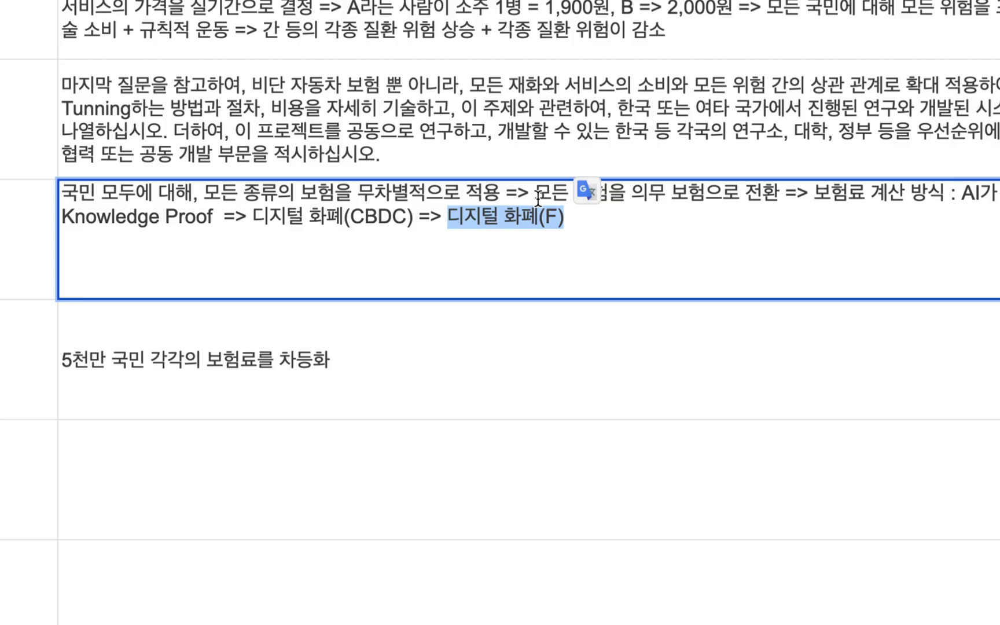
pyautogui.click(575, 294)
pyautogui.click(572, 360)
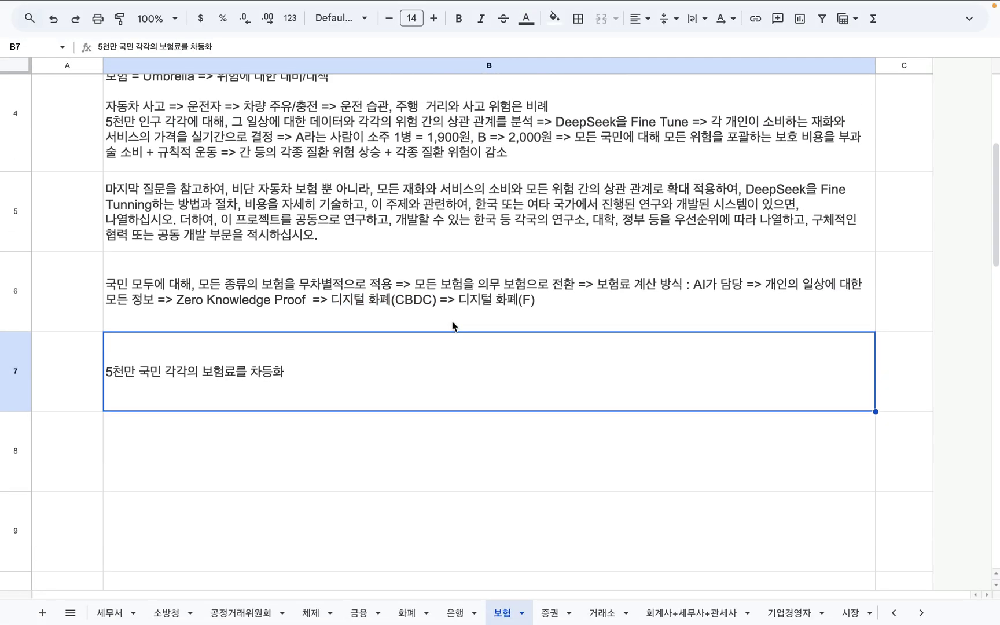
# Step: Review the insurance automation questions and notes in cells B3 to B5
pyautogui.scroll(5, 453, 325)
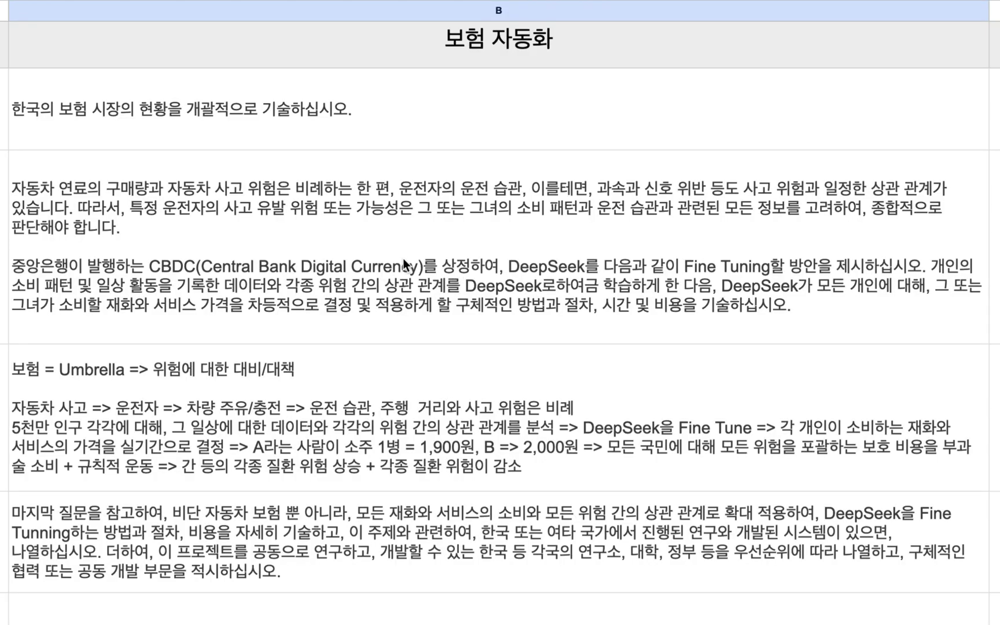
pyautogui.click(397, 251)
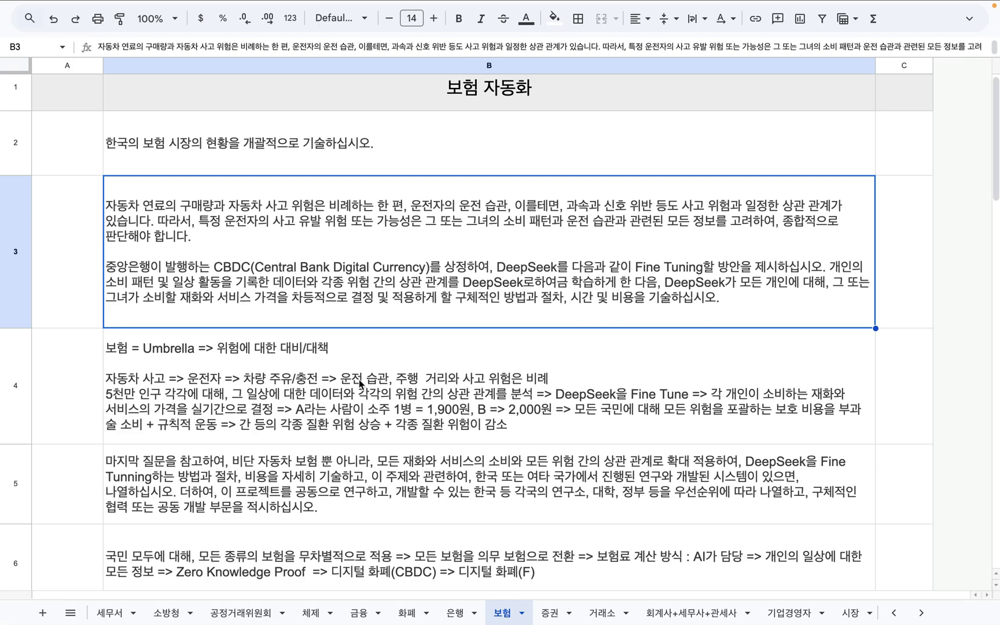
pyautogui.scroll(-3, 314, 484)
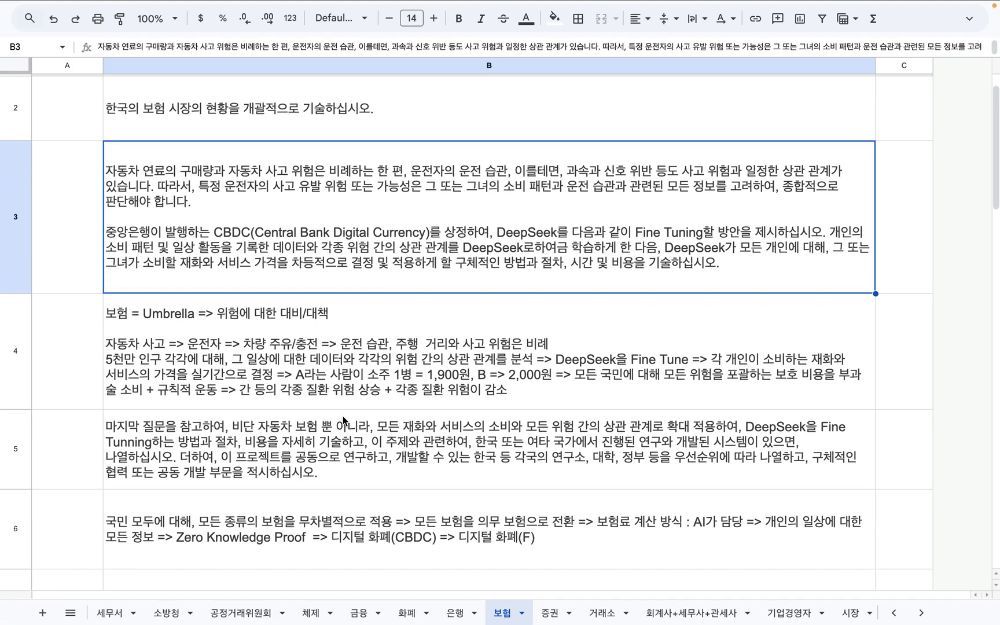
pyautogui.scroll(-1, 344, 420)
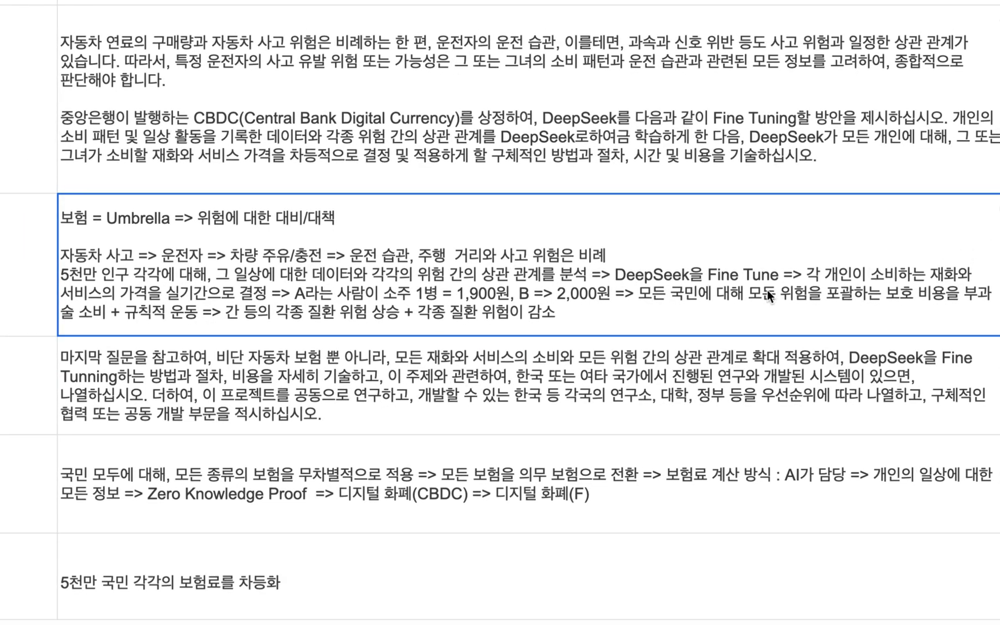
pyautogui.click(747, 382)
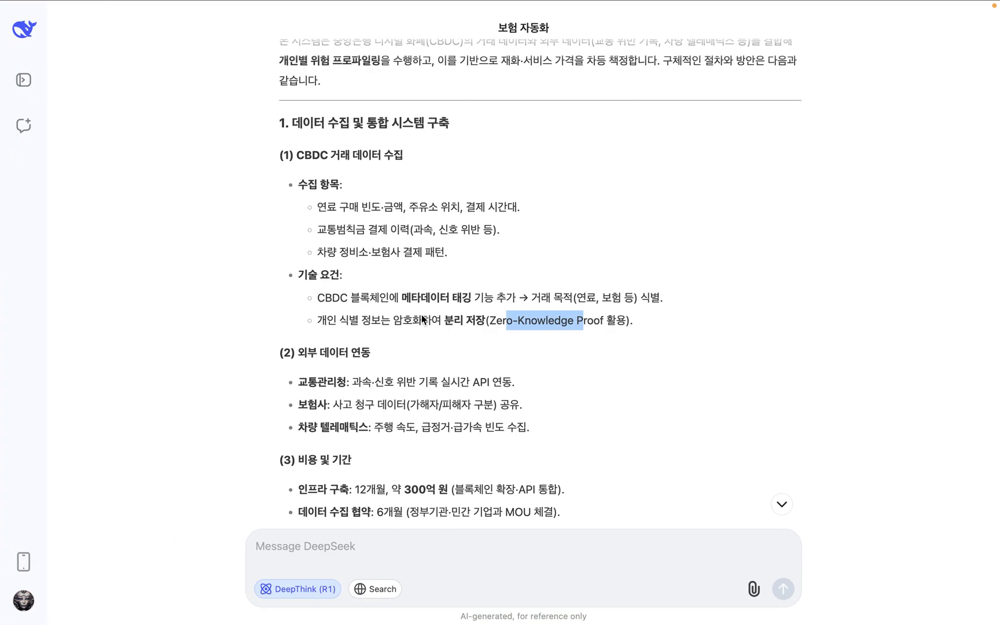
# Step: View the opening of the DeepSeek pricing plan and switch to the Grok conversation to review its answer on fine-tuning and costs
pyautogui.scroll(2, 384, 219)
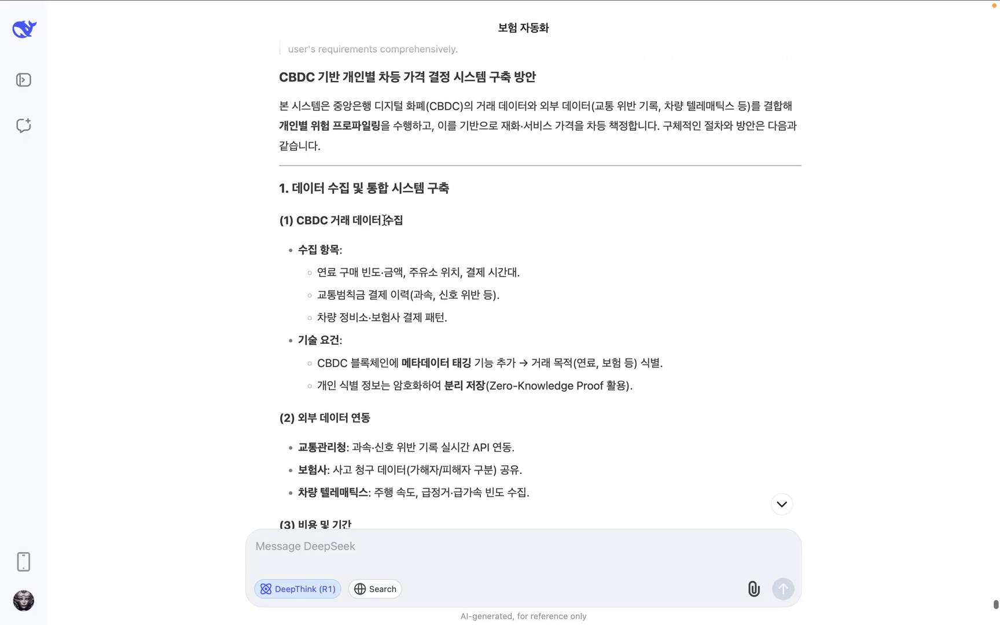
pyautogui.moveTo(388, 7)
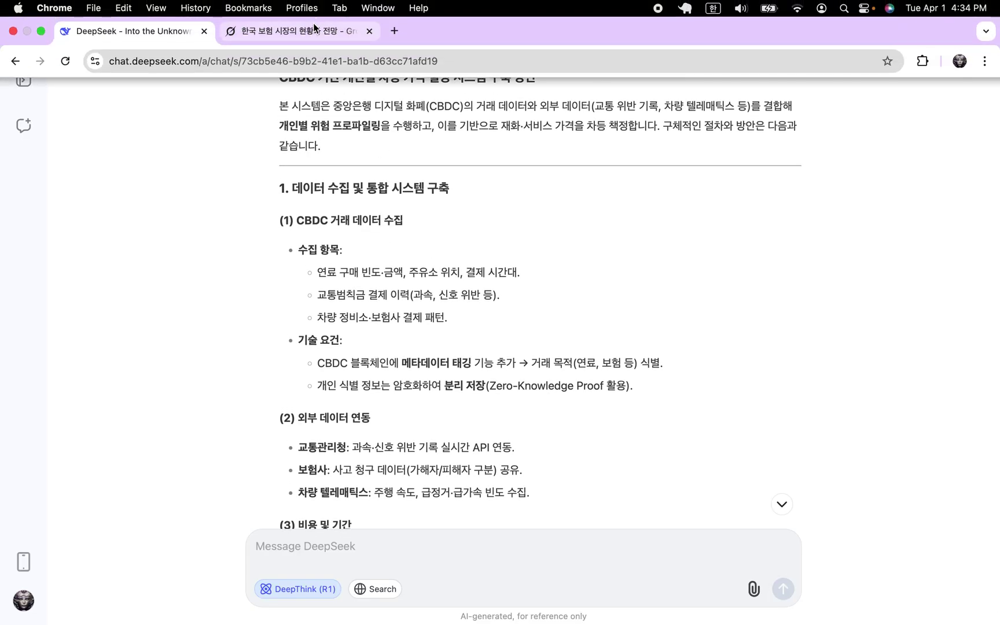
pyautogui.click(317, 29)
pyautogui.scroll(15, 458, 226)
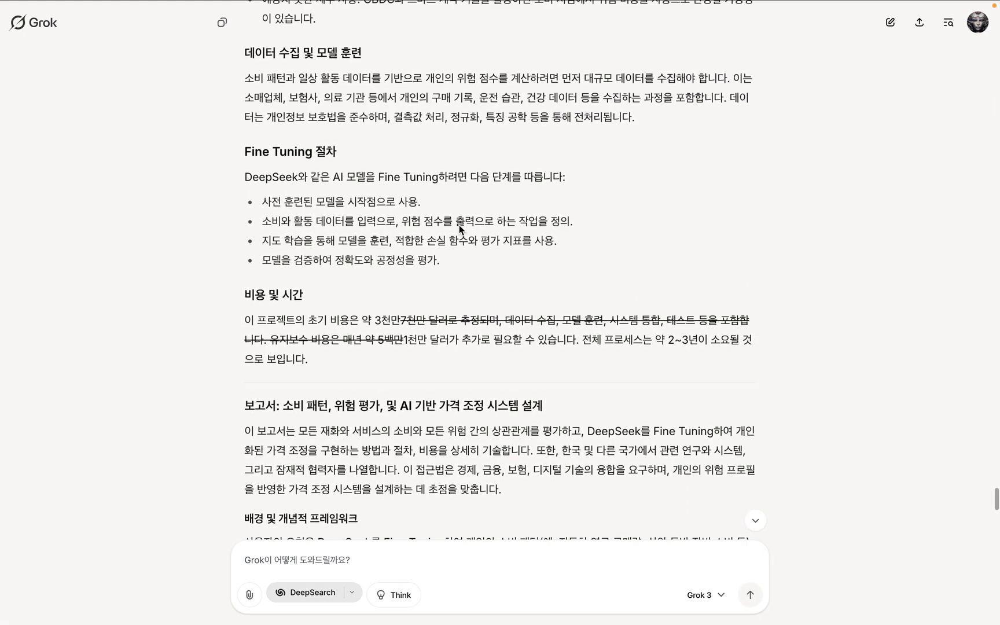
pyautogui.scroll(1, 460, 226)
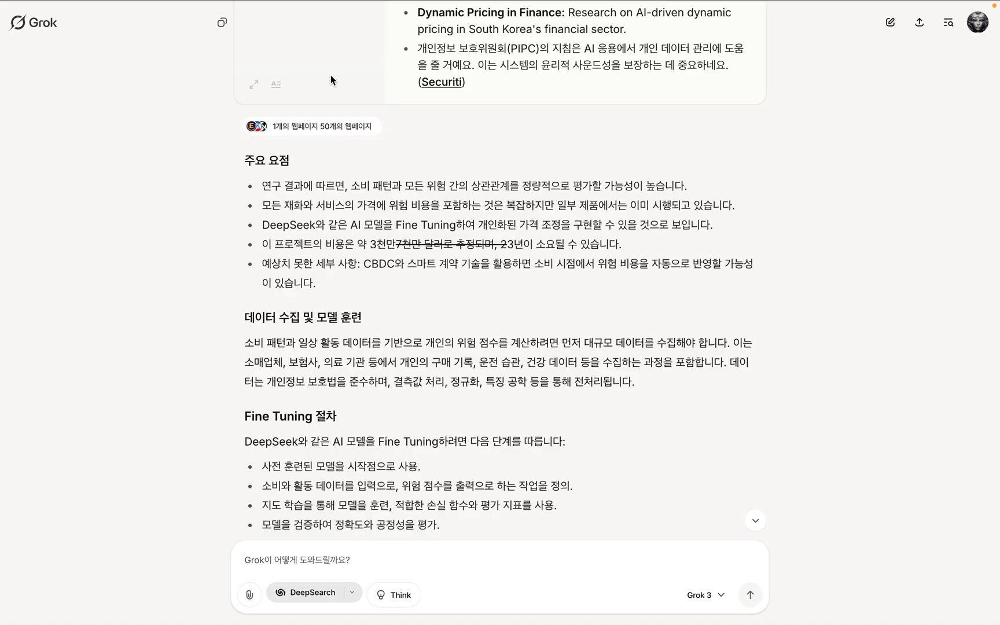
# Step: Switch back to the DeepSeek conversation and view the question about fine-tuning with CBDC consumption data
pyautogui.moveTo(250, 1)
pyautogui.click(134, 32)
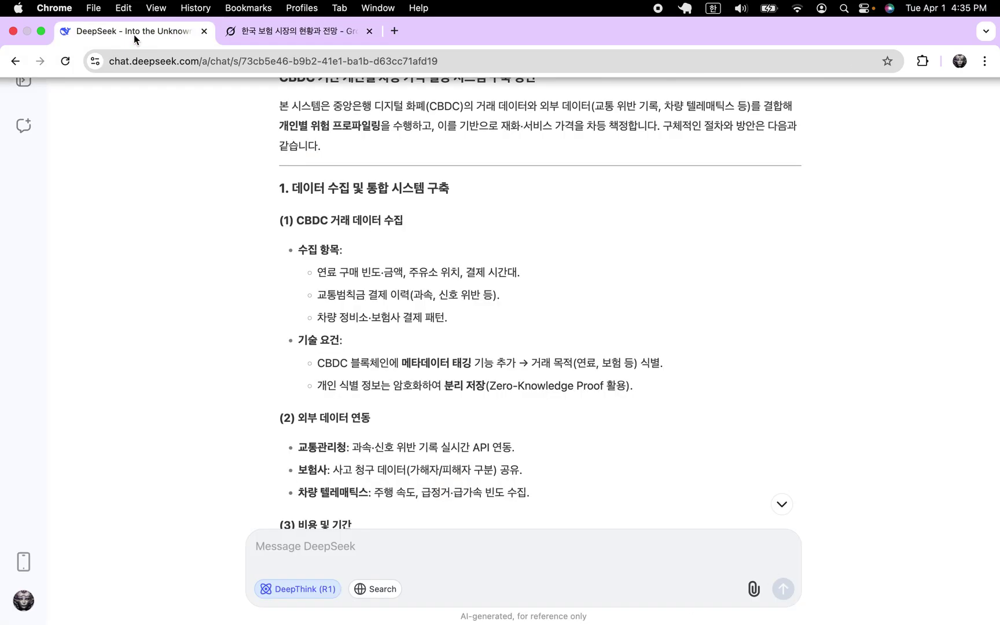
pyautogui.scroll(15, 488, 235)
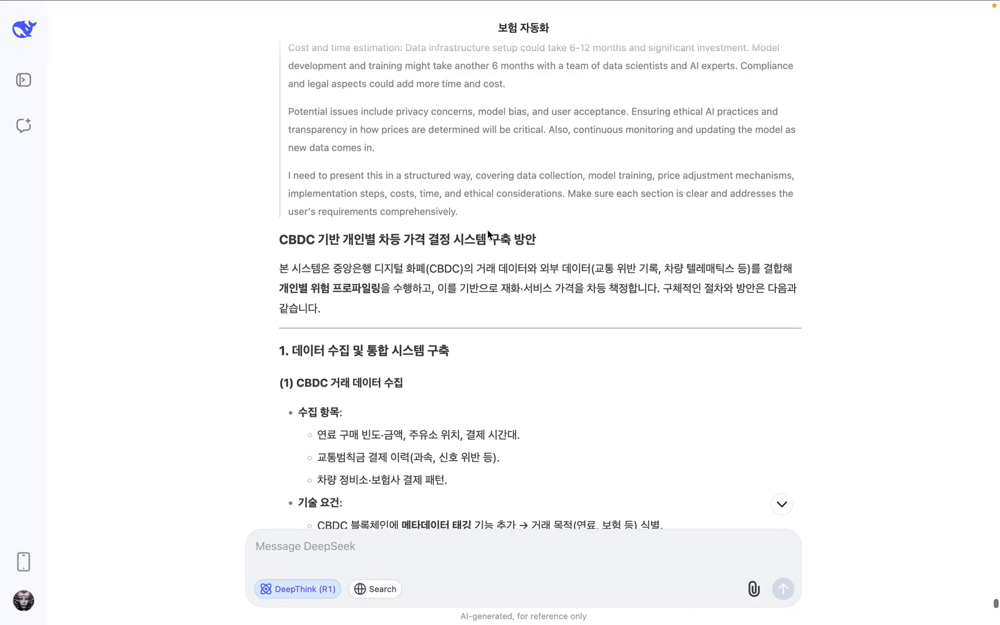
pyautogui.scroll(4, 488, 230)
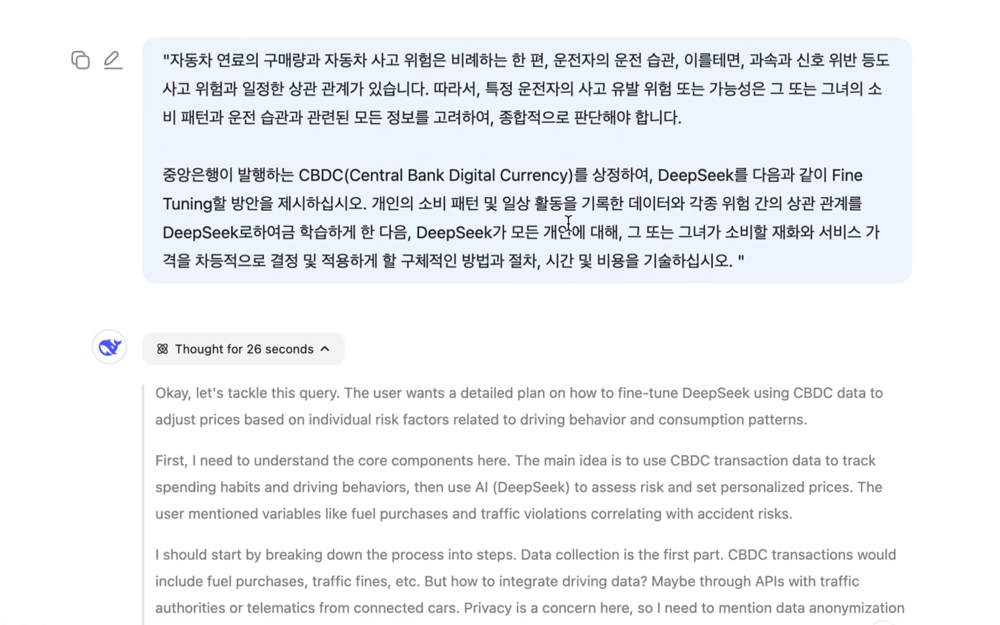
# Step: Read the DeepSeek answer from data collection to risk-profiling model training, highlighting the "분리 저장(Zero-Knowledge Proof 활용)" phrase
pyautogui.scroll(-20, 581, 233)
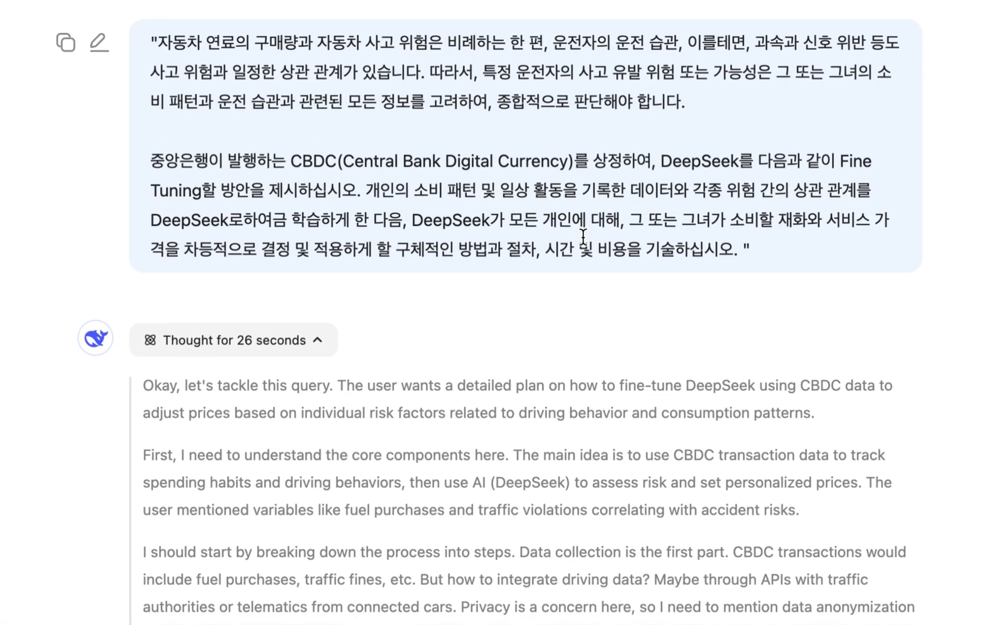
pyautogui.scroll(-10, 581, 234)
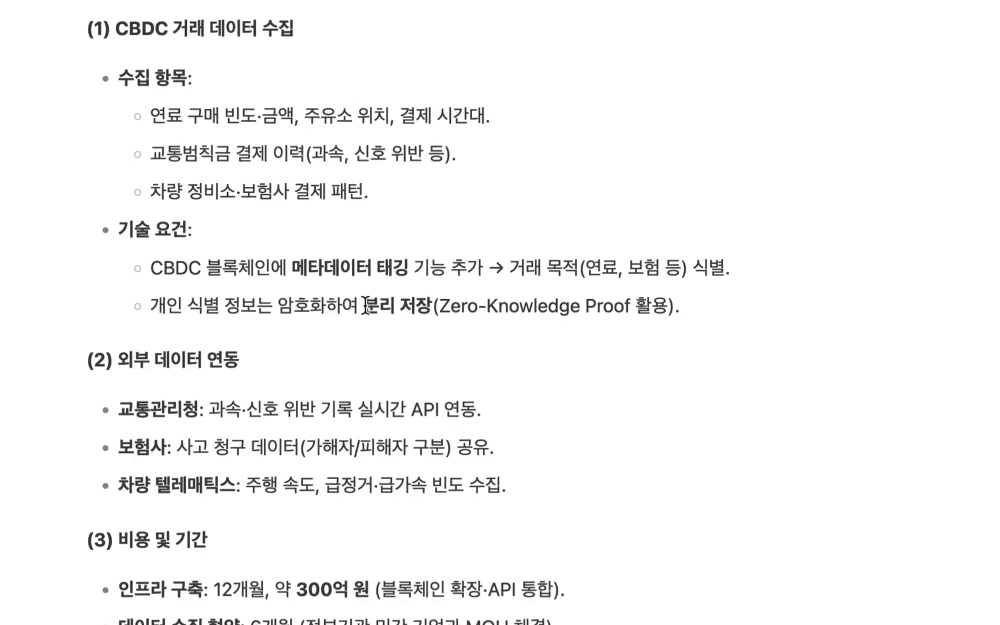
pyautogui.moveTo(359, 307); pyautogui.dragTo(646, 306)
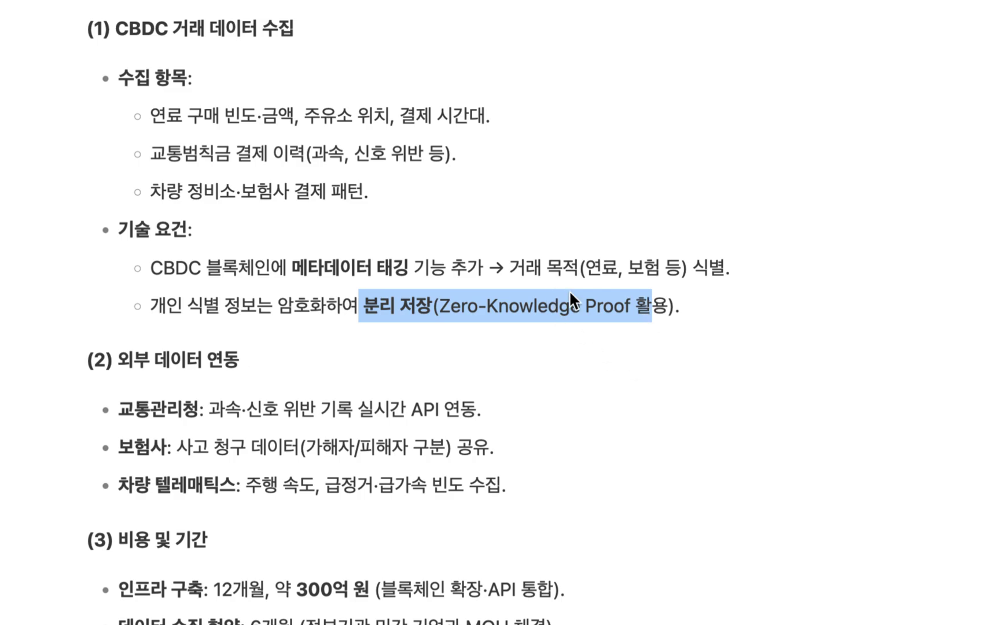
pyautogui.scroll(-5, 569, 290)
pyautogui.scroll(-3, 569, 290)
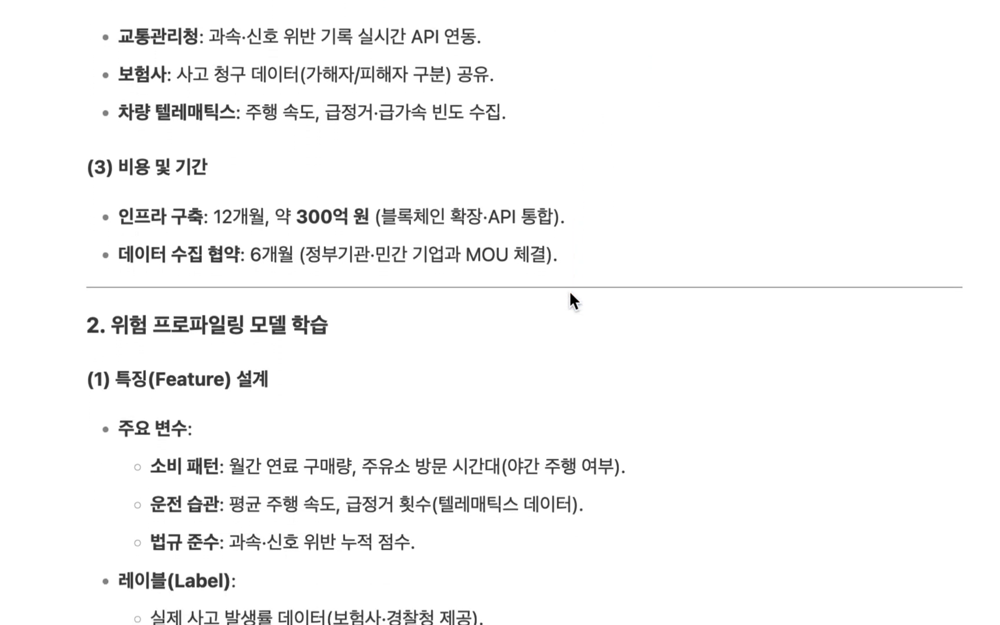
# Step: Read the cost and risk-profiling sections of the DeepSeek answer, highlighting the infrastructure cost phrase and the word "프로파일링"
pyautogui.moveTo(264, 205); pyautogui.dragTo(490, 204)
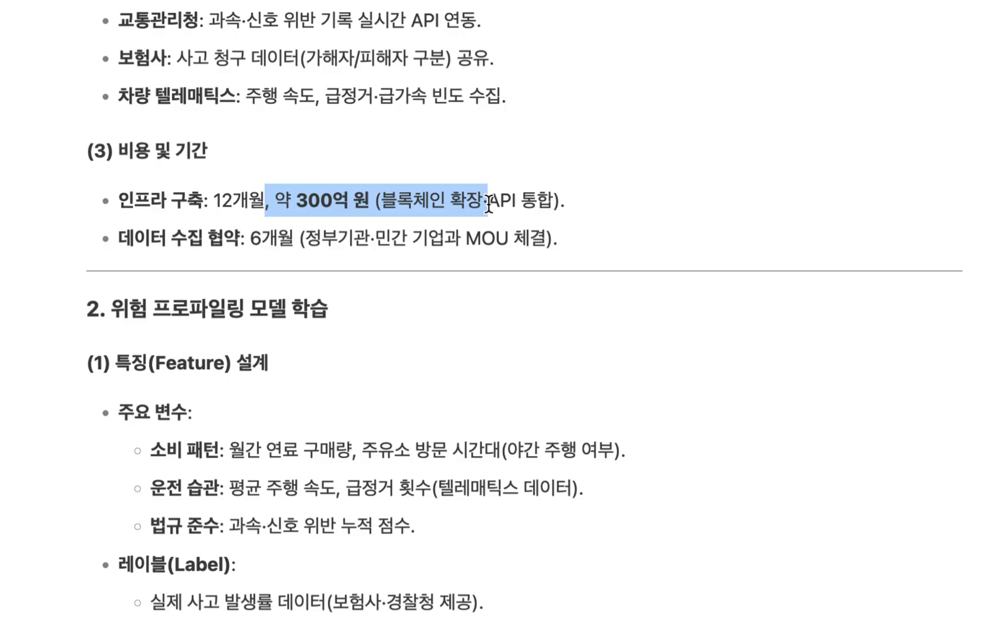
pyautogui.scroll(-5, 490, 204)
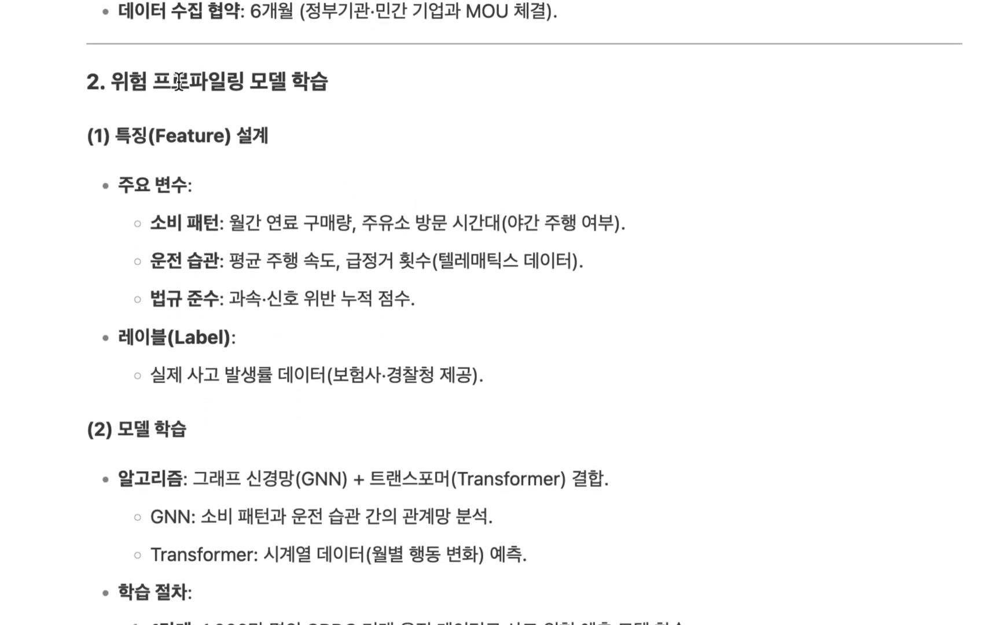
pyautogui.doubleClick(180, 81)
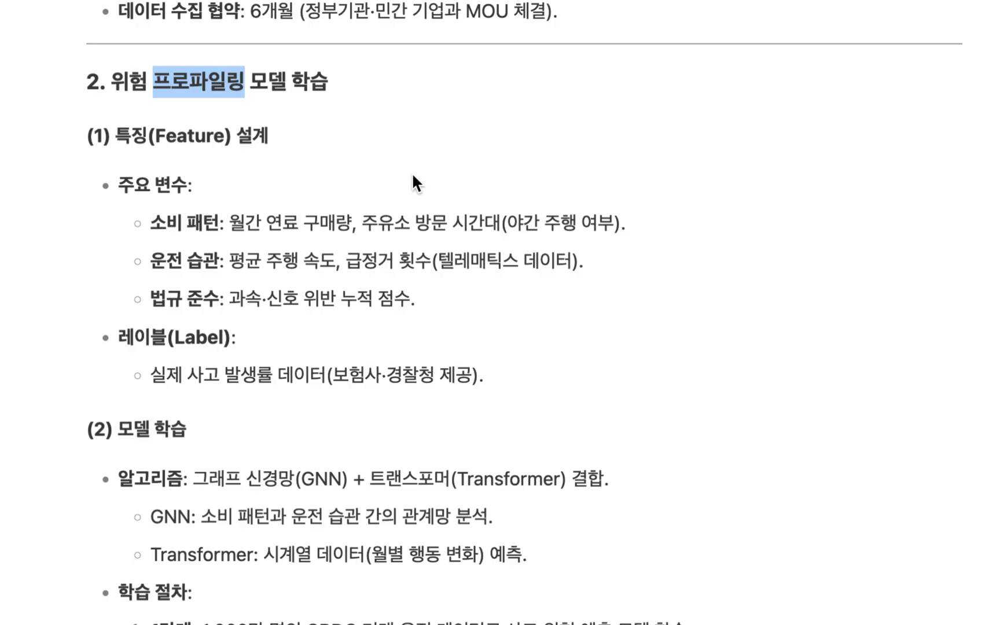
pyautogui.scroll(-2, 413, 175)
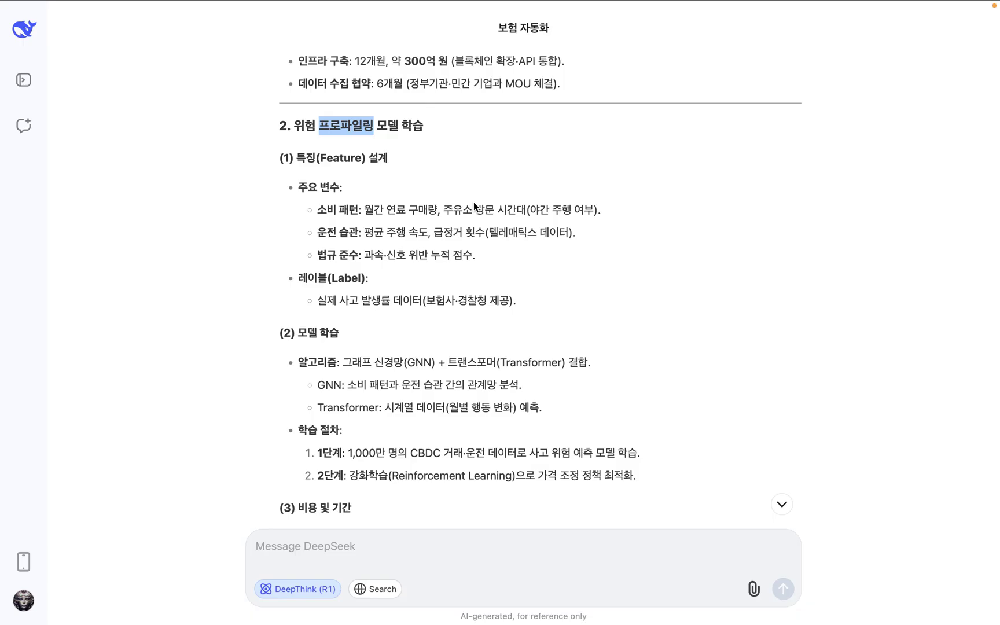
# Step: Switch to the insurance spreadsheet and start a note in empty cell B8 with "Openhash =>"
pyautogui.moveTo(467, 4)
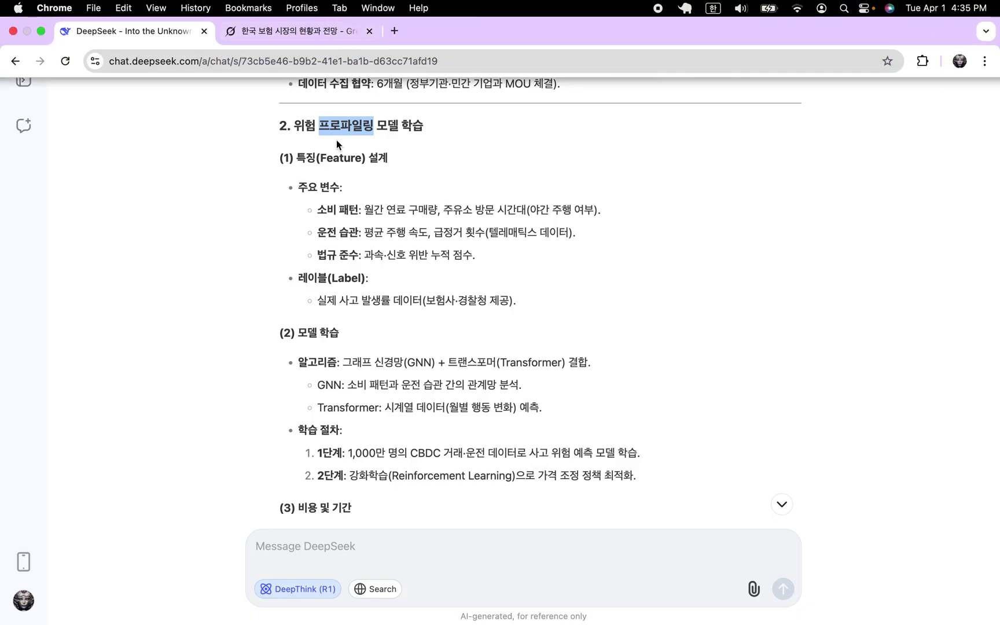
pyautogui.hotkey('ctrl', 'Left')
pyautogui.hotkey('ctrl', 'Right')
pyautogui.hotkey('ctrl', 'Right')
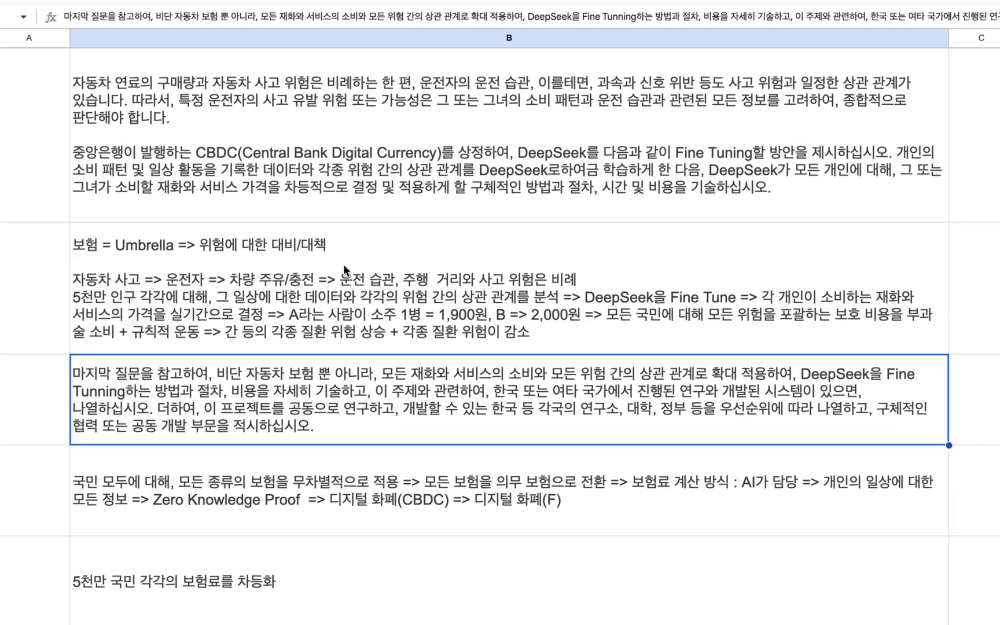
pyautogui.scroll(-5, 343, 264)
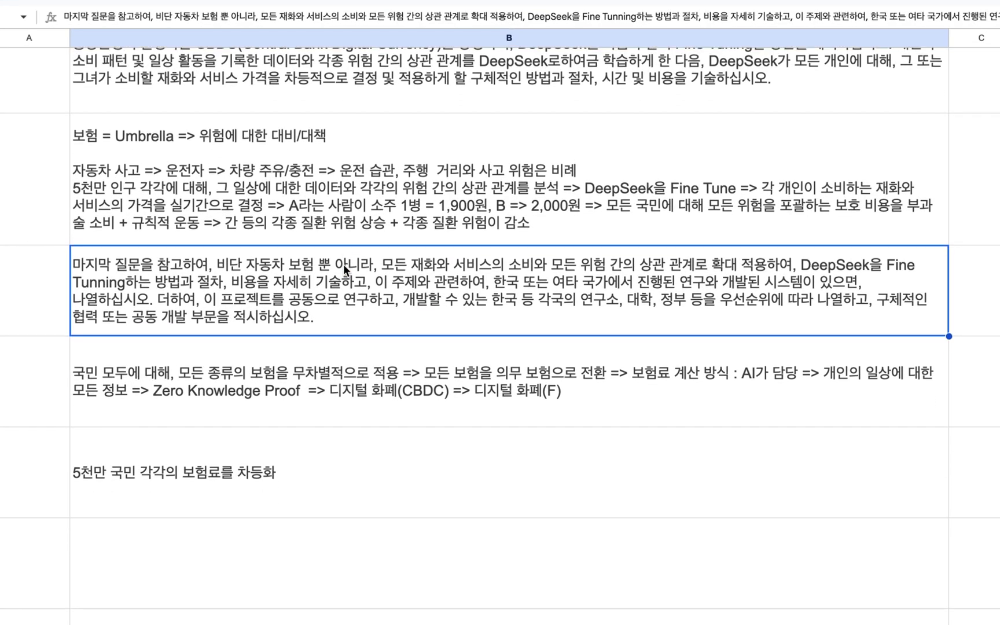
pyautogui.click(249, 361)
pyautogui.click(164, 439)
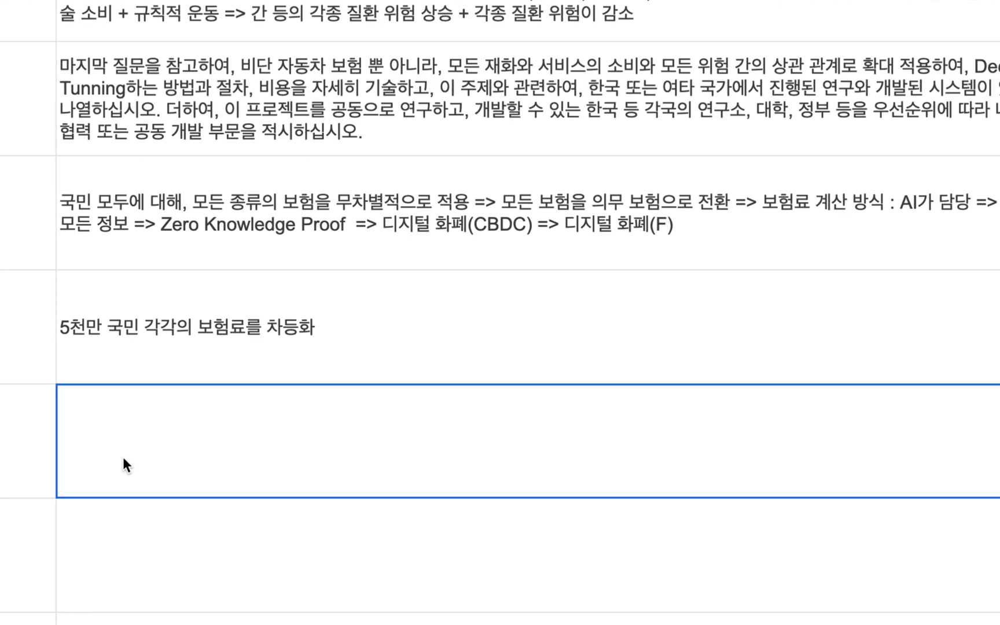
pyautogui.doubleClick(137, 436)
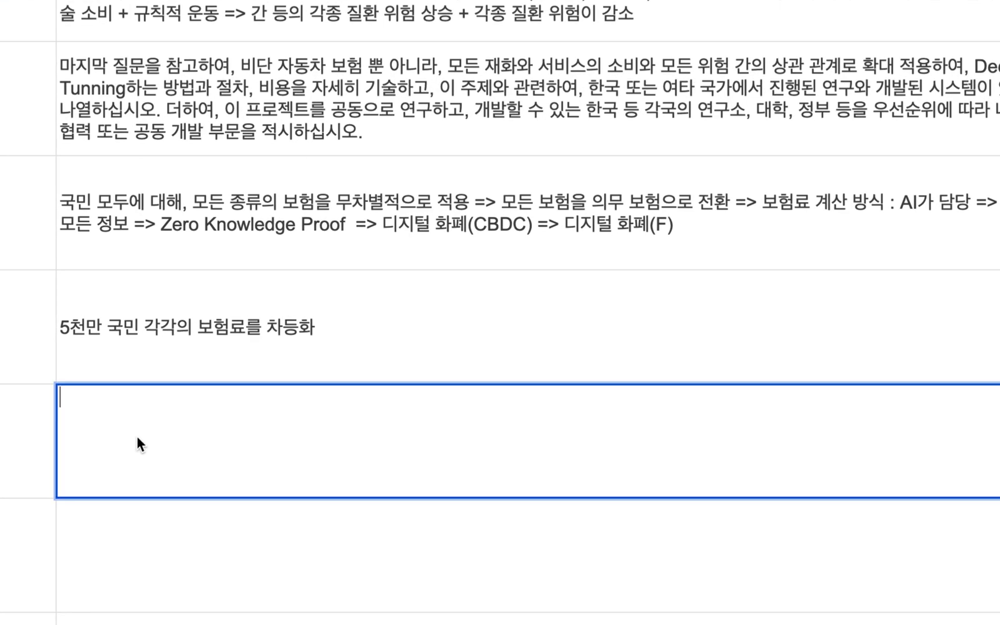
pyautogui.write('Openhash =>')
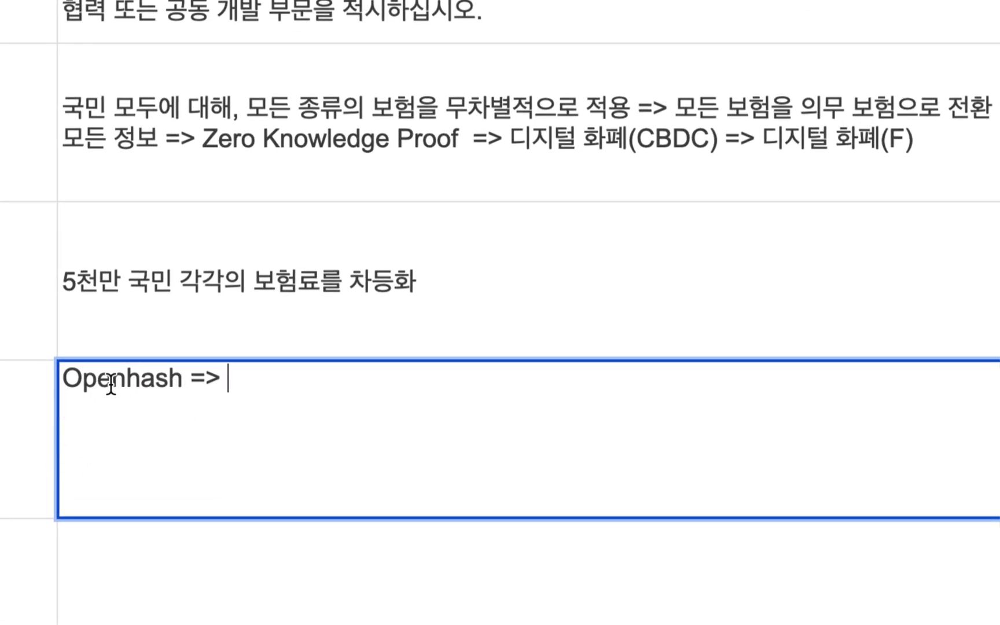
# Step: Continue the B8 note with "모든 개인, 기업, 장치, 차량, 기계, 시설" after the arrow
pyautogui.write('ah')
pyautogui.press('BackSpace')
pyautogui.press('BackSpace')
pyautogui.write('h')
pyautogui.press('BackSpace')
pyautogui.write('모든 개인, ')
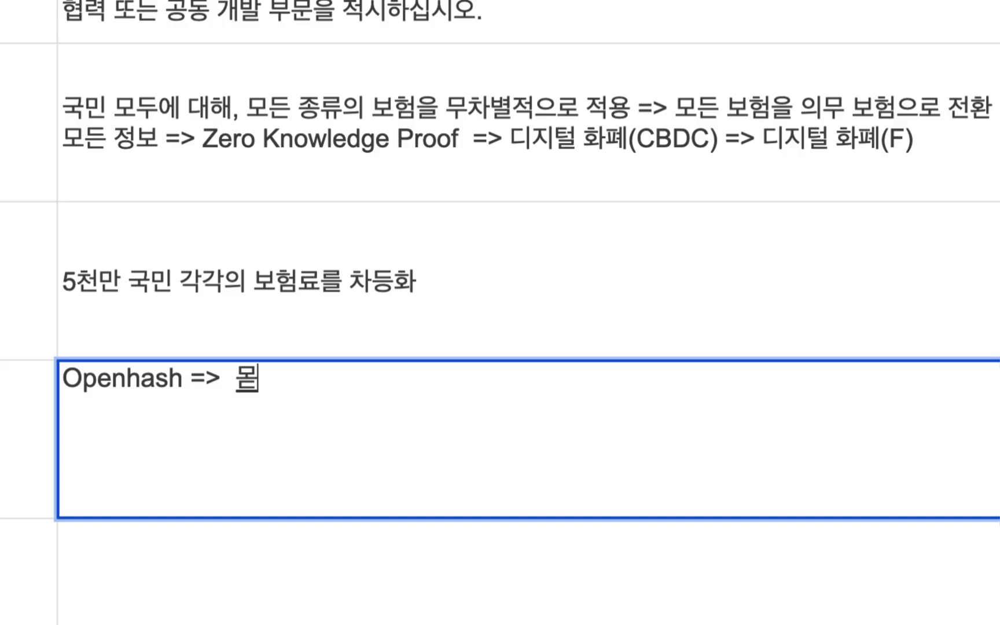
pyautogui.write('기업, 재')
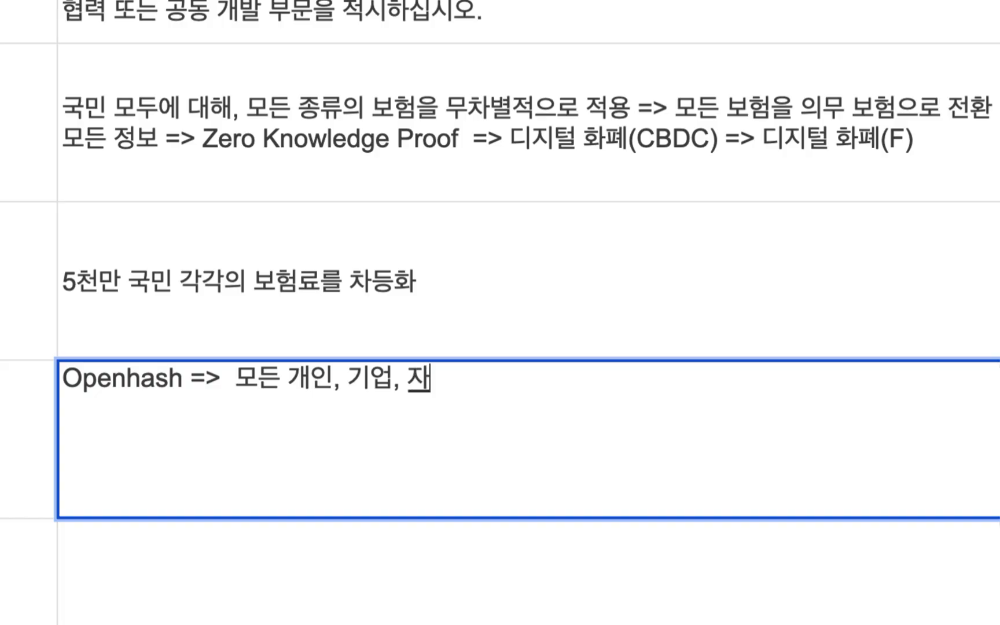
pyautogui.press('BackSpace')
pyautogui.write('장치,')
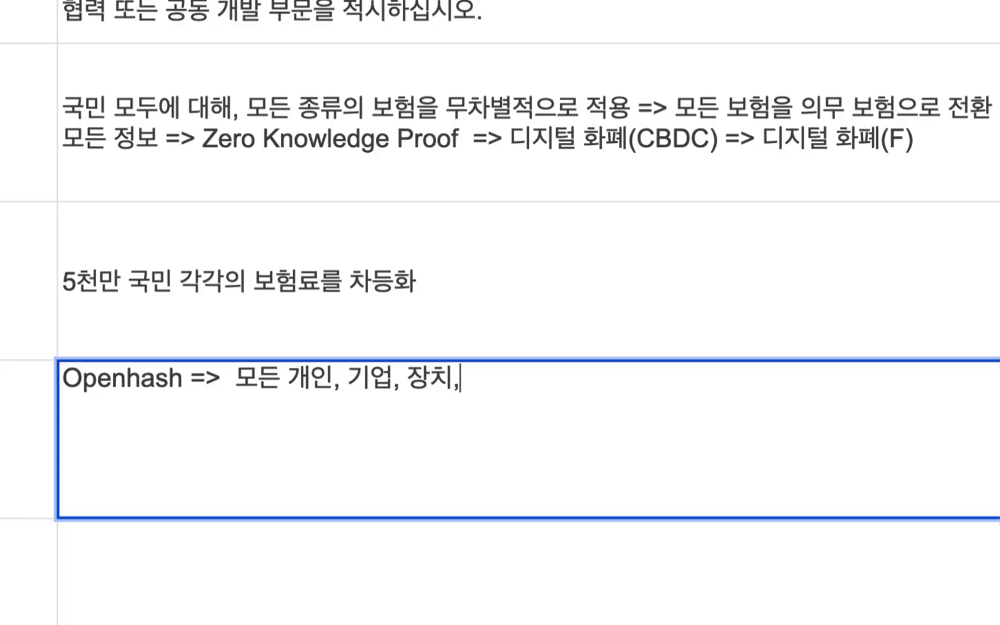
pyautogui.write(' 차량, ')
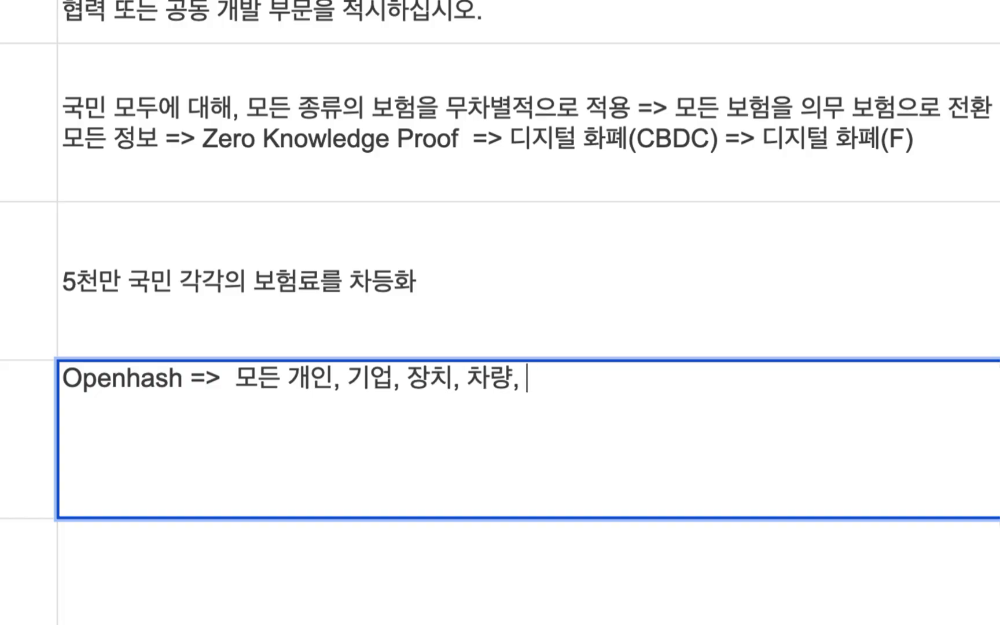
pyautogui.write('기계, 시설 ')
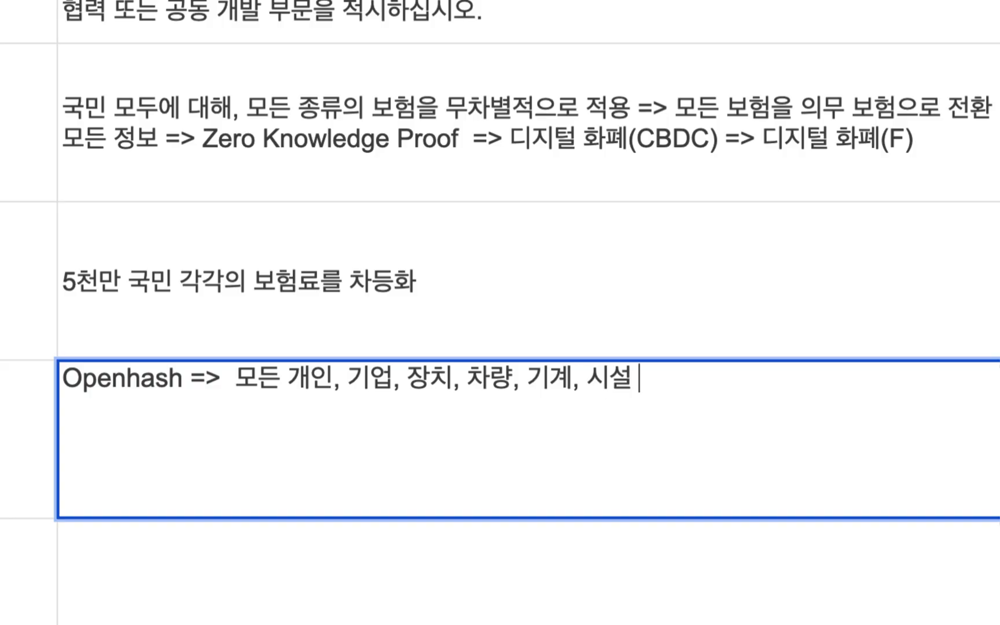
# Step: Extend the B8 note with "등의 모든 활동, 작동, 운용에 대한 모든 정보를 수집하고,"
pyautogui.write('등의 몯ㄴ')
pyautogui.press('BackSpace')
pyautogui.press('BackSpace')
pyautogui.press('BackSpace')
pyautogui.write('모드ㄴ 활동')
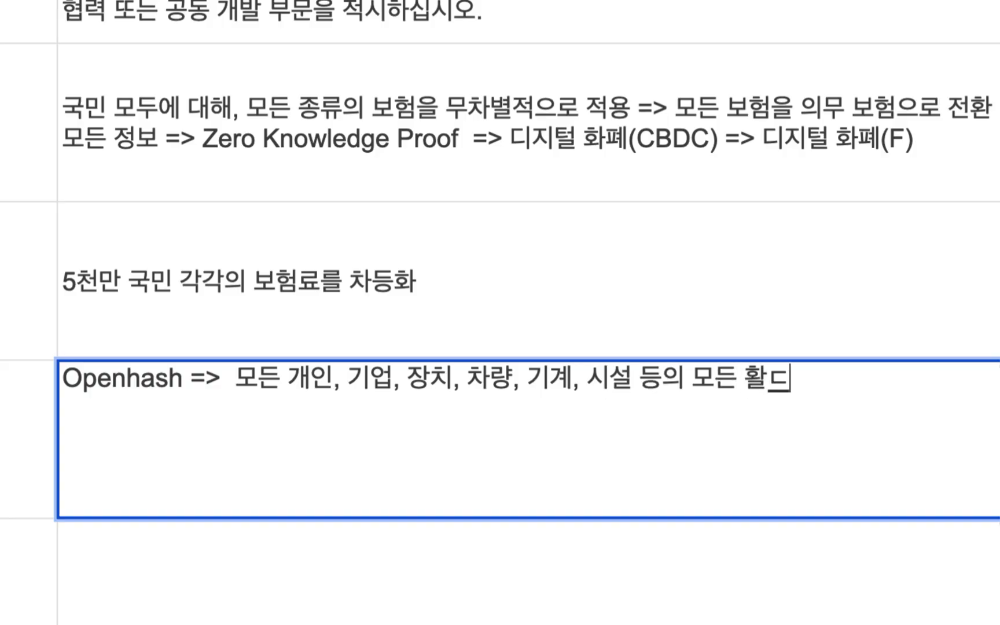
pyautogui.write(', 작동, ')
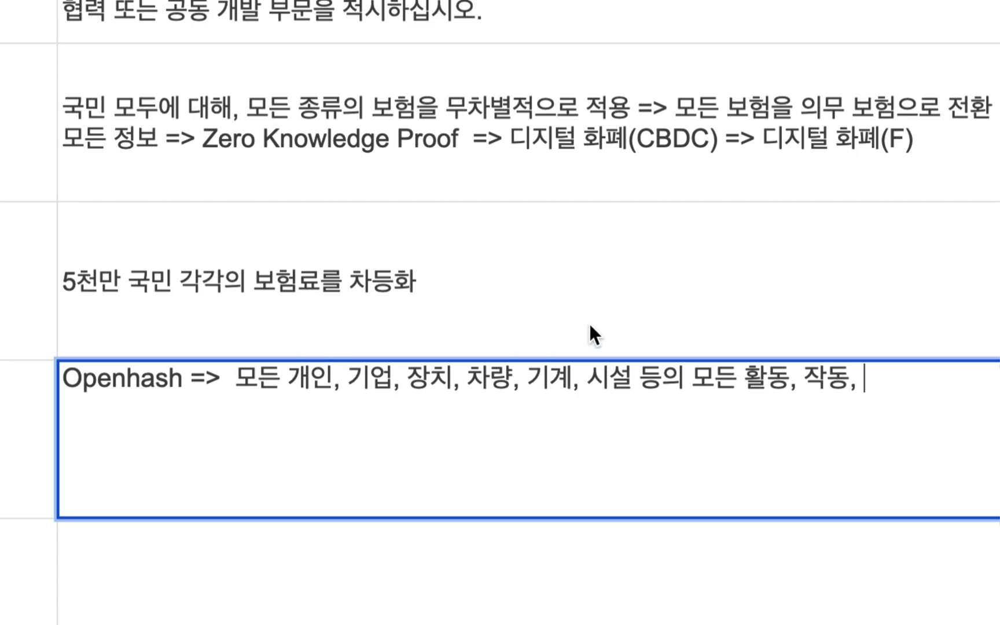
pyautogui.write('운용에 드')
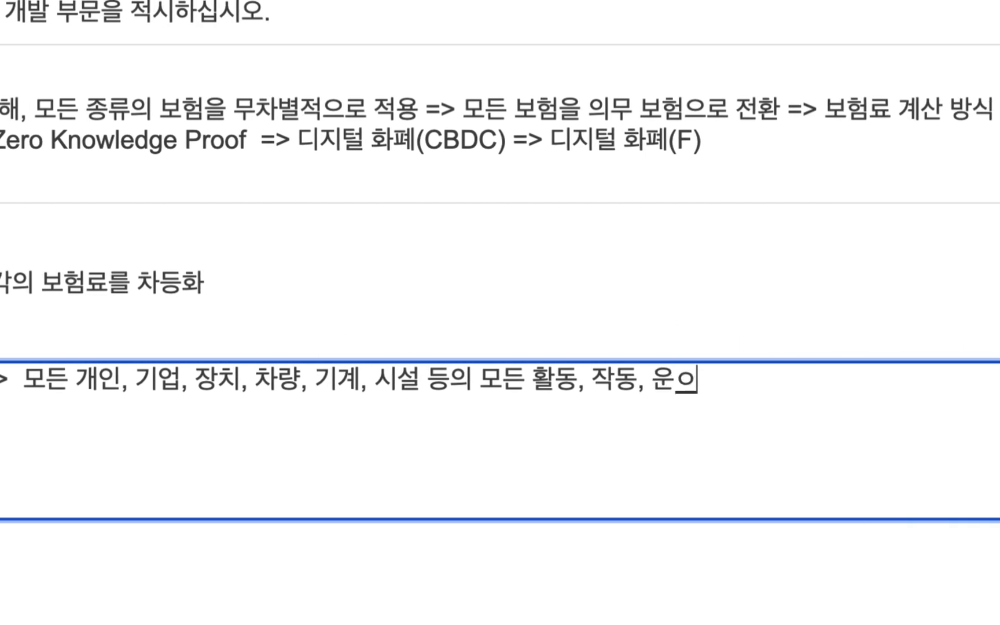
pyautogui.press('BackSpace')
pyautogui.write('대한 모든 정보를 ')
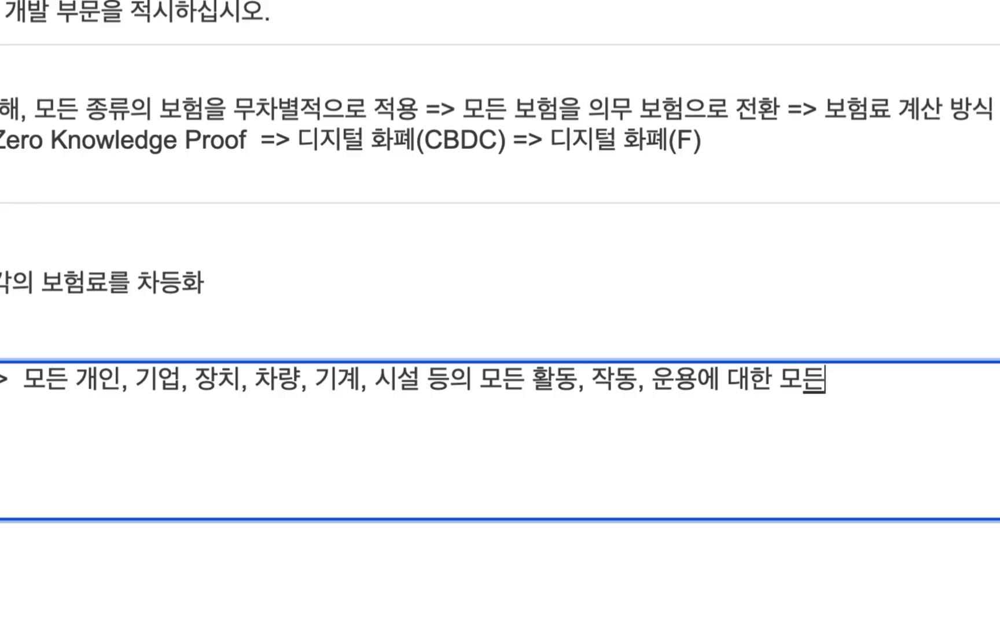
pyautogui.write('수집하고,')
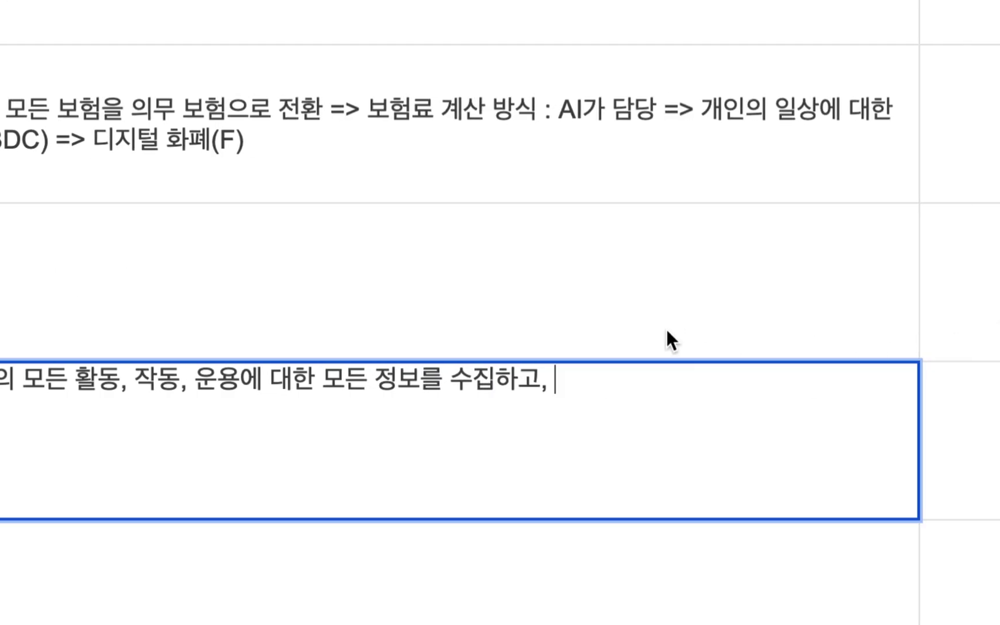
# Step: Finish the B8 note with "데이터가 항상 참임을 보장"
pyautogui.write(' 데일터가 항상 ㅊ')
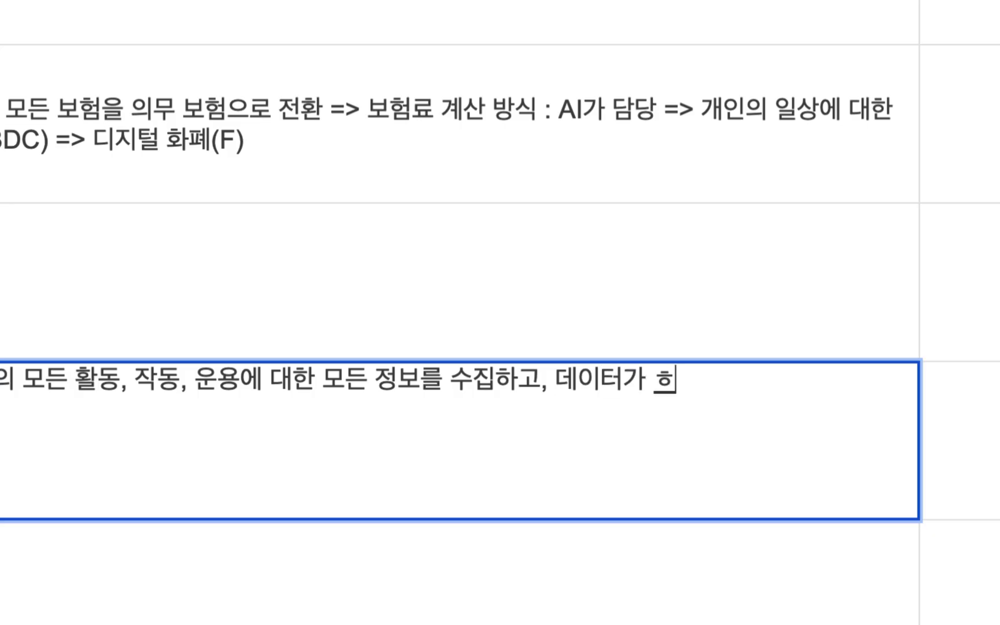
pyautogui.write('참임을 봊')
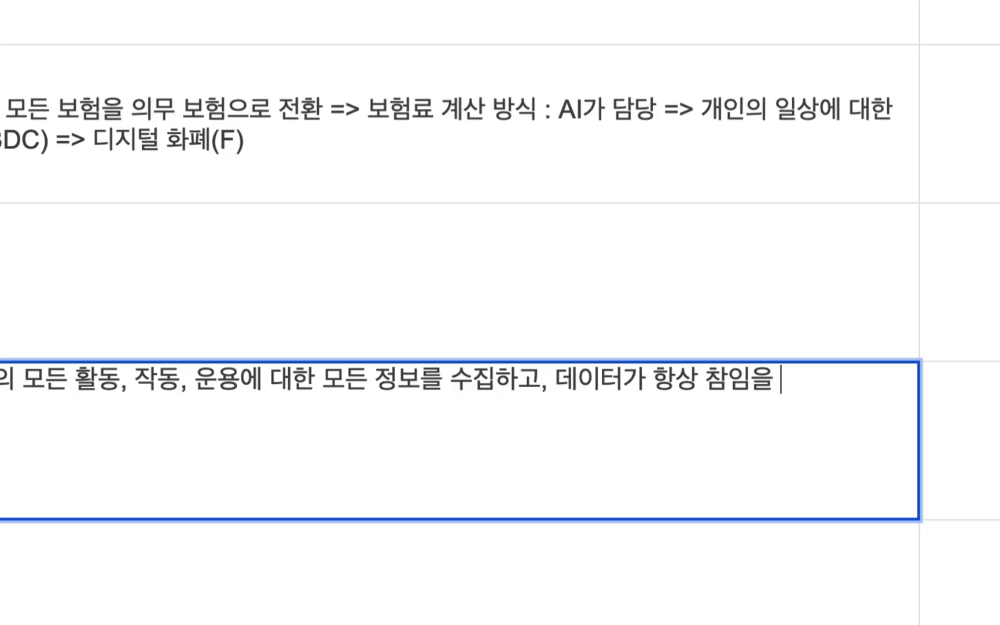
pyautogui.write('장')
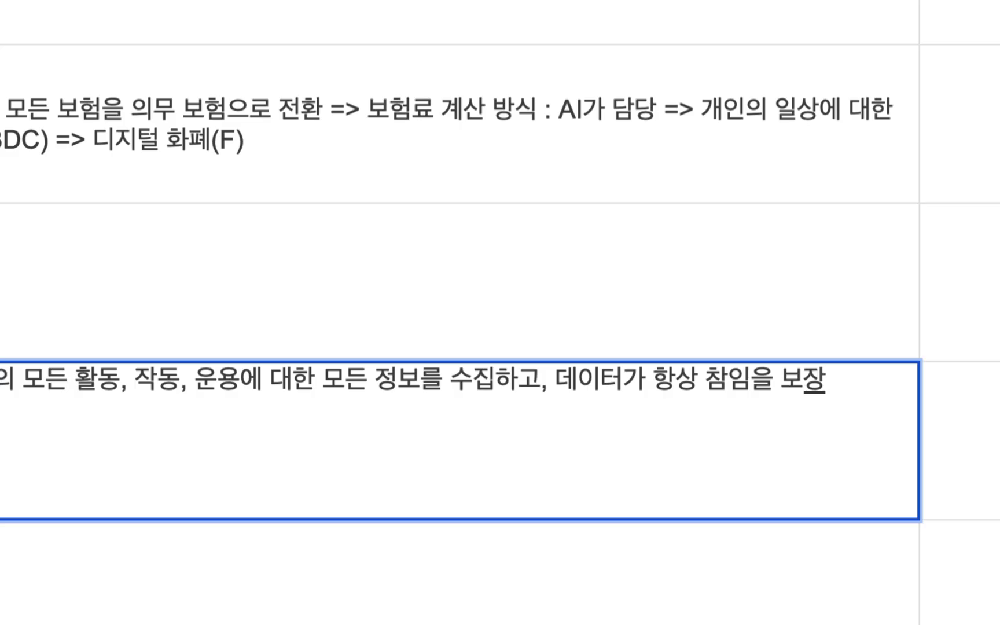
# Step: Highlight "Openhash" in the B8 note and the phrase "DeepSeek을 Fine Tune" in the cell B4 notes
pyautogui.doubleClick(115, 394)
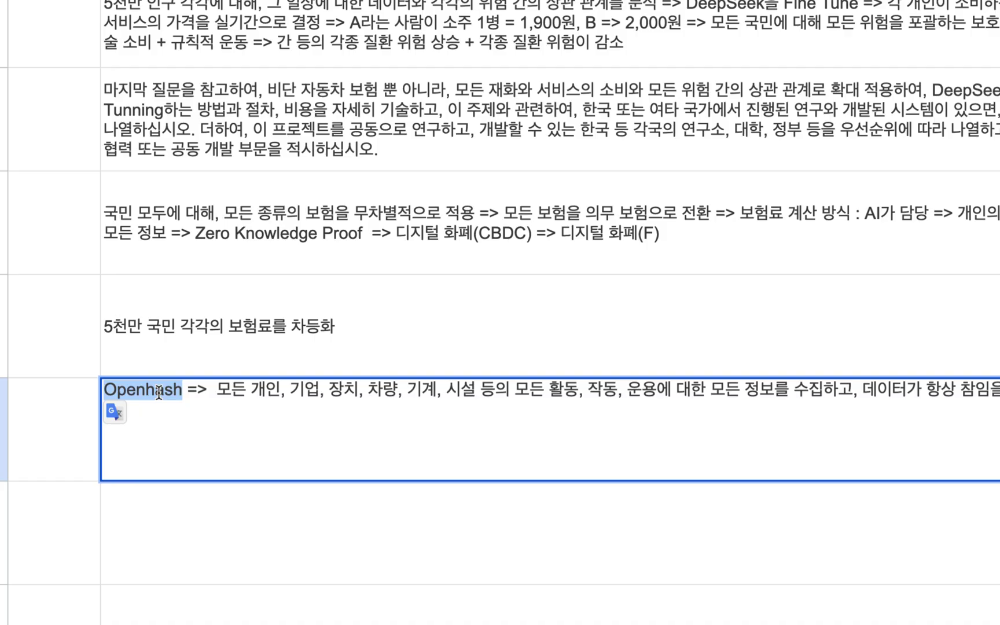
pyautogui.scroll(2, 383, 263)
pyautogui.click(388, 266)
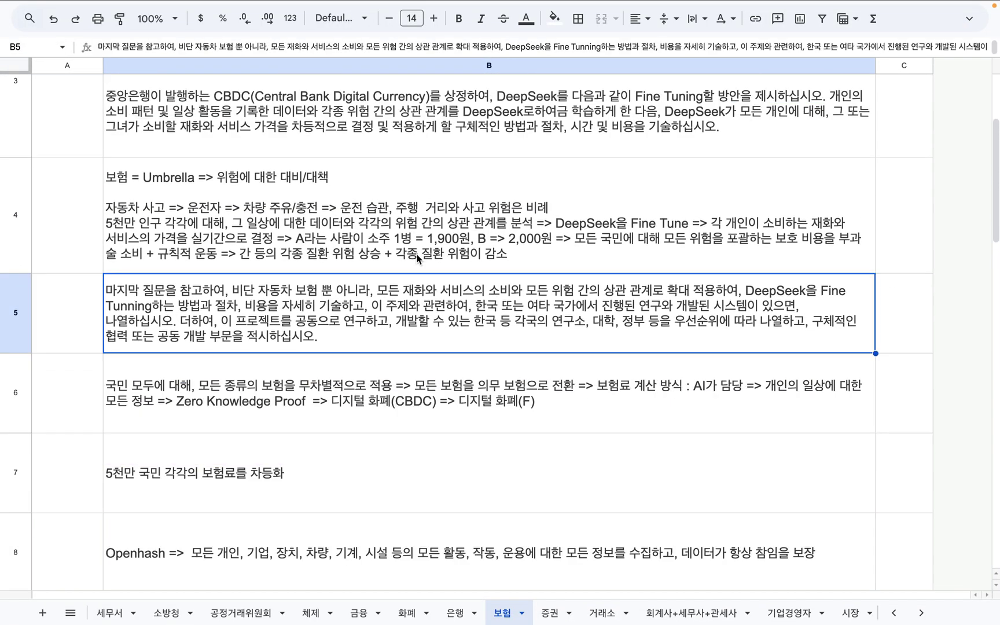
pyautogui.doubleClick(576, 228)
pyautogui.moveTo(529, 205); pyautogui.dragTo(767, 207)
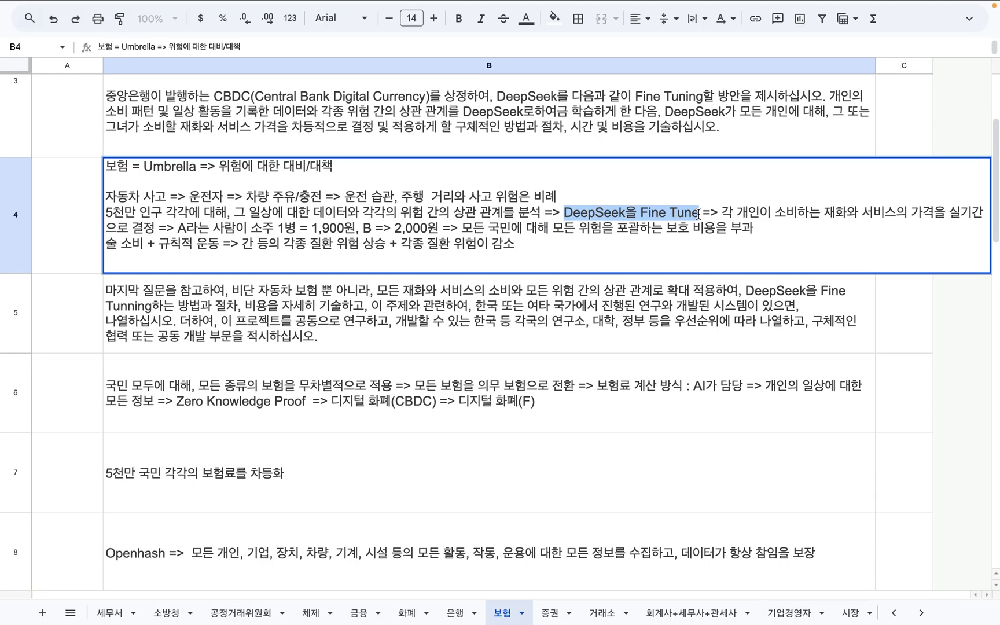
# Step: Switch back to the DeepSeek answer and review the model training procedure, highlighting the stage 1 text on CBDC transaction and driving data
pyautogui.hotkey('ctrl', 'Left')
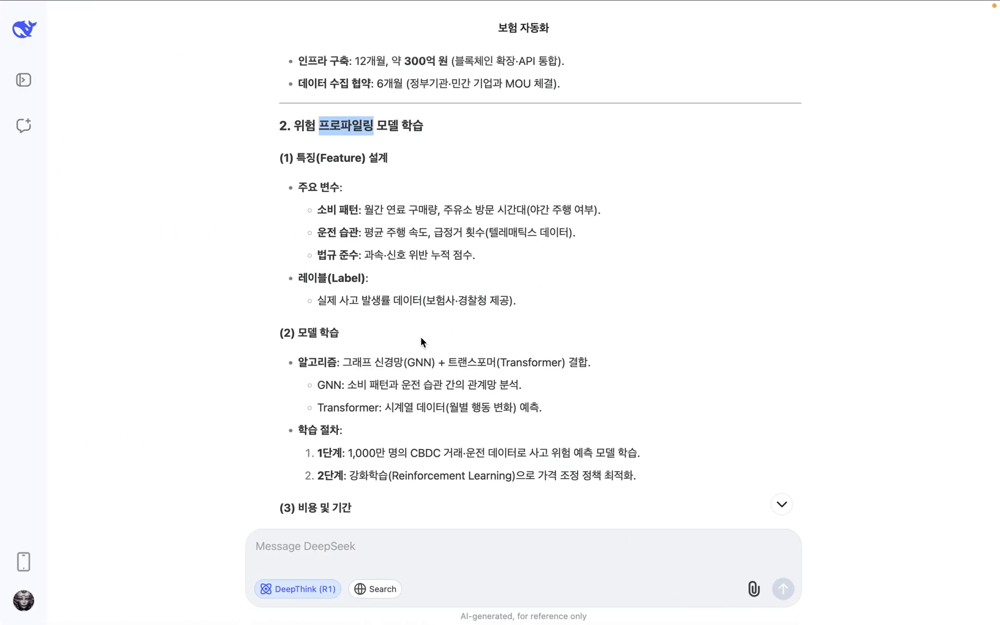
pyautogui.scroll(-5, 422, 341)
pyautogui.scroll(-5, 421, 337)
pyautogui.scroll(-3, 422, 338)
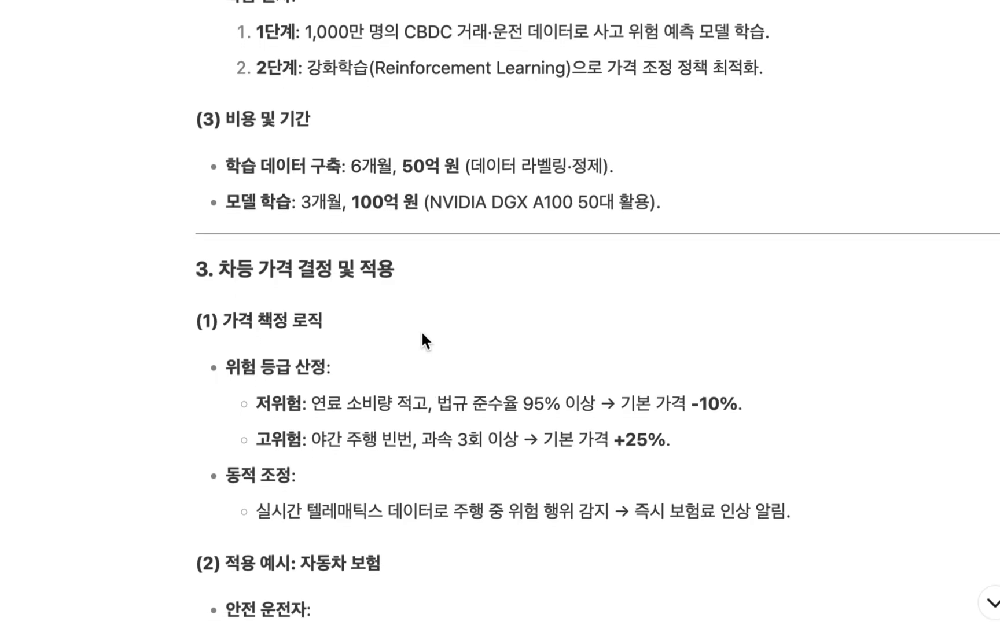
pyautogui.scroll(-1, 420, 168)
pyautogui.scroll(2, 421, 168)
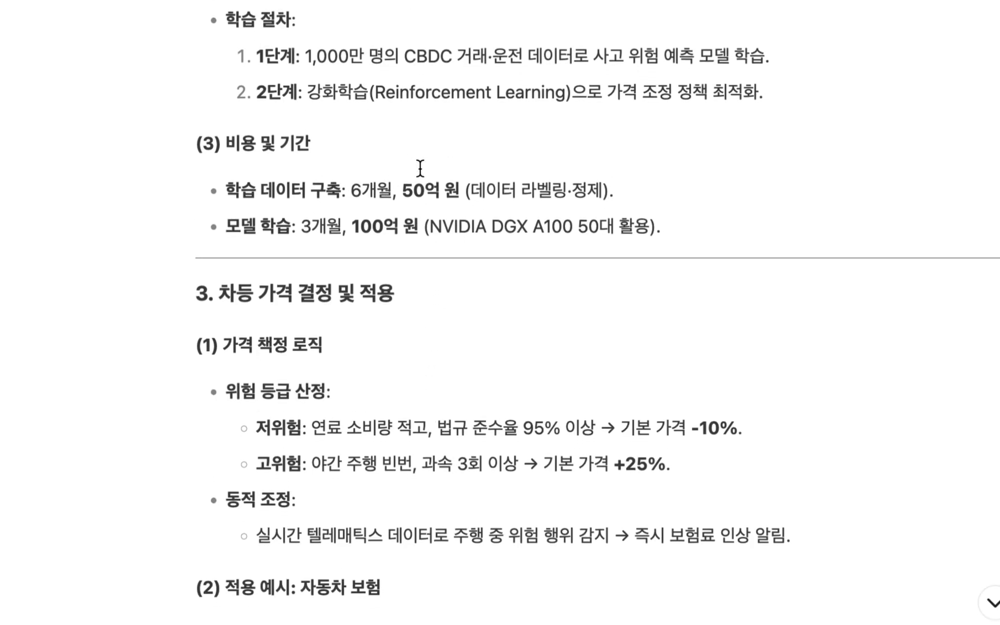
pyautogui.moveTo(317, 58); pyautogui.dragTo(726, 55)
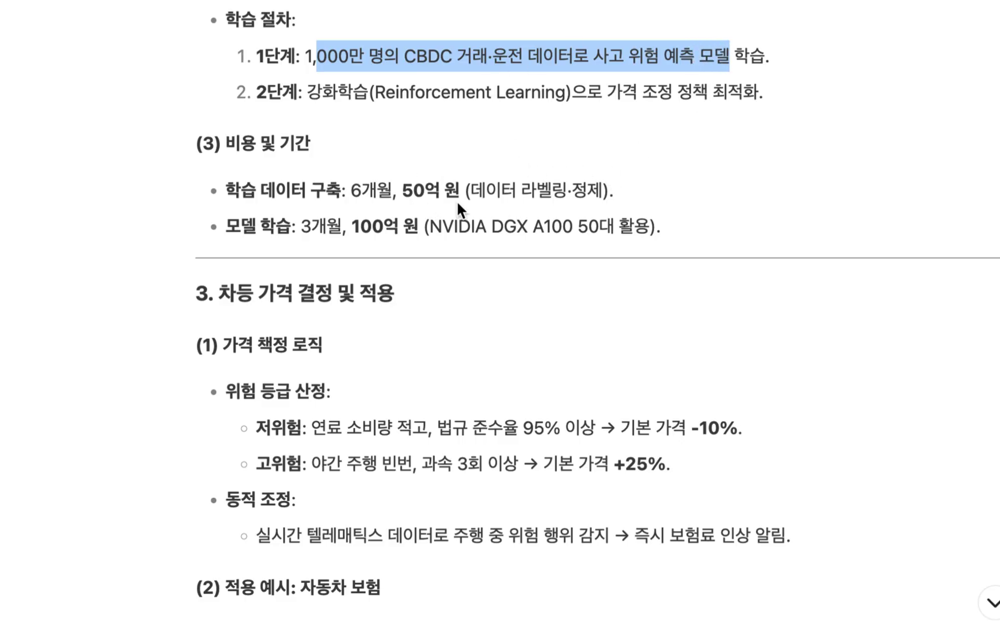
# Step: Read the differential pricing logic and car insurance example in the DeepSeek answer, highlighting the risky driver's premium line
pyautogui.scroll(-5, 457, 207)
pyautogui.scroll(-5, 458, 203)
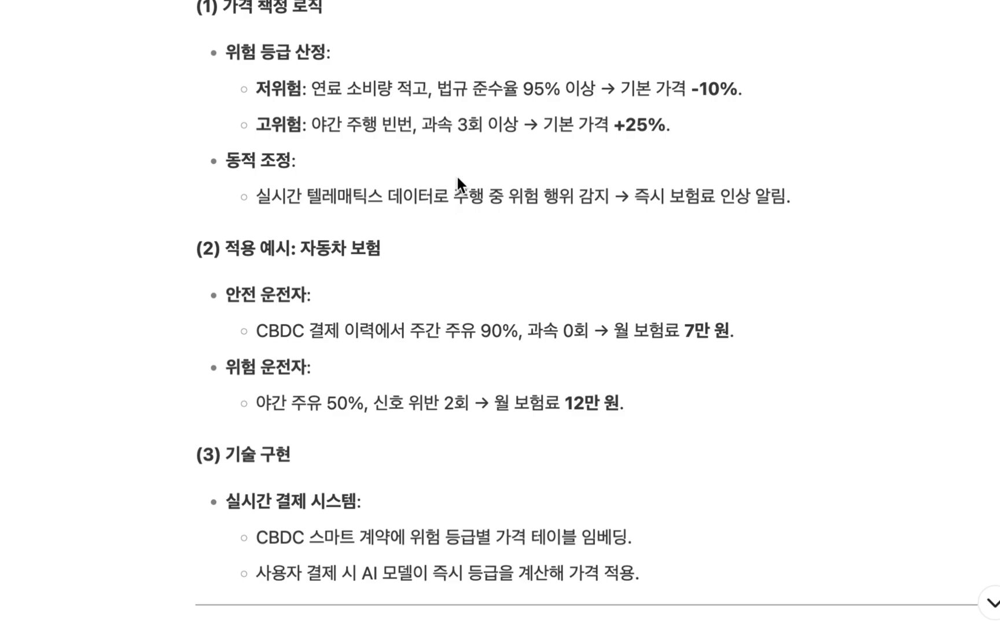
pyautogui.scroll(-2, 456, 174)
pyautogui.scroll(-5, 458, 178)
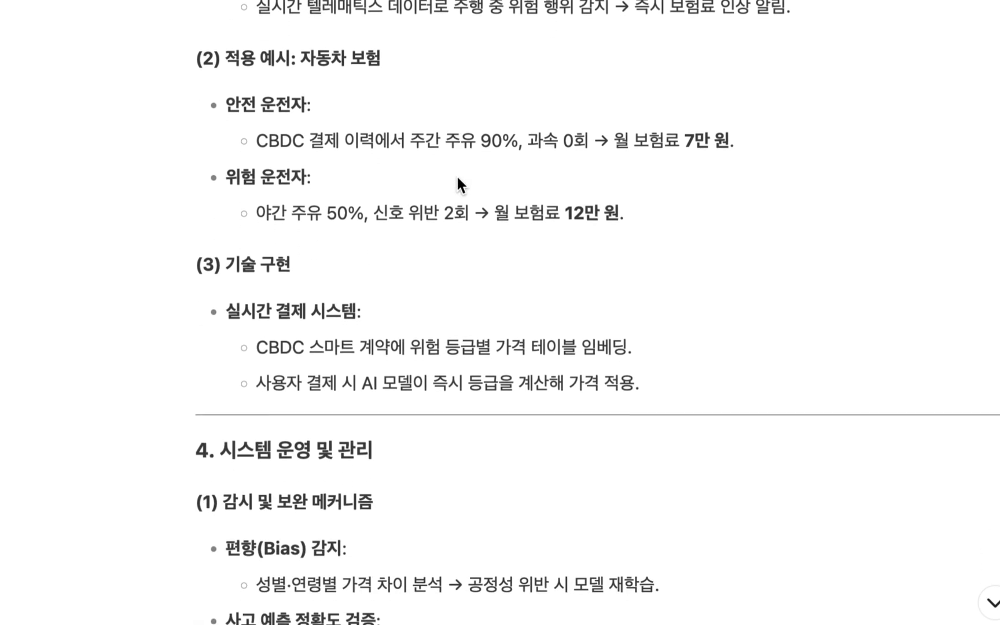
pyautogui.moveTo(321, 216); pyautogui.dragTo(529, 214)
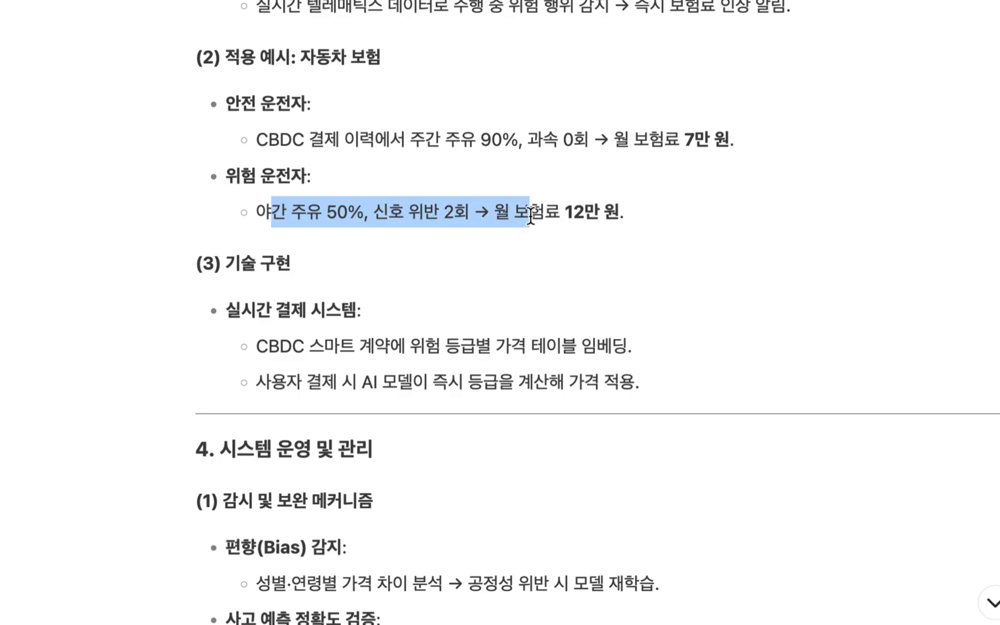
# Step: Review the DeepSeek answer's section 4 on system operation, covering bias monitoring, user incentives and operating costs
pyautogui.scroll(-1, 476, 256)
pyautogui.scroll(-5, 476, 260)
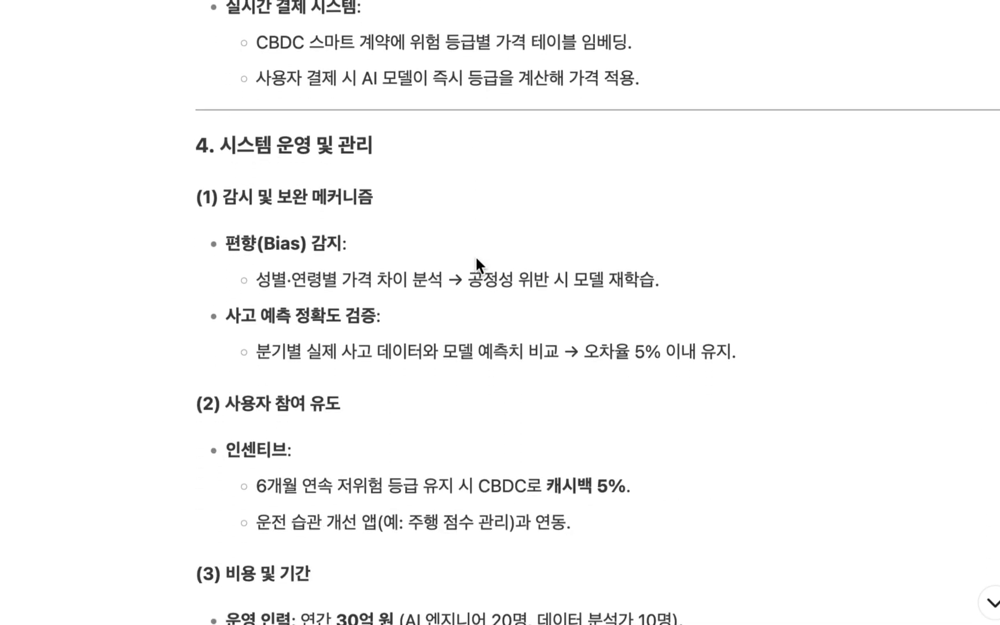
pyautogui.scroll(-2, 476, 259)
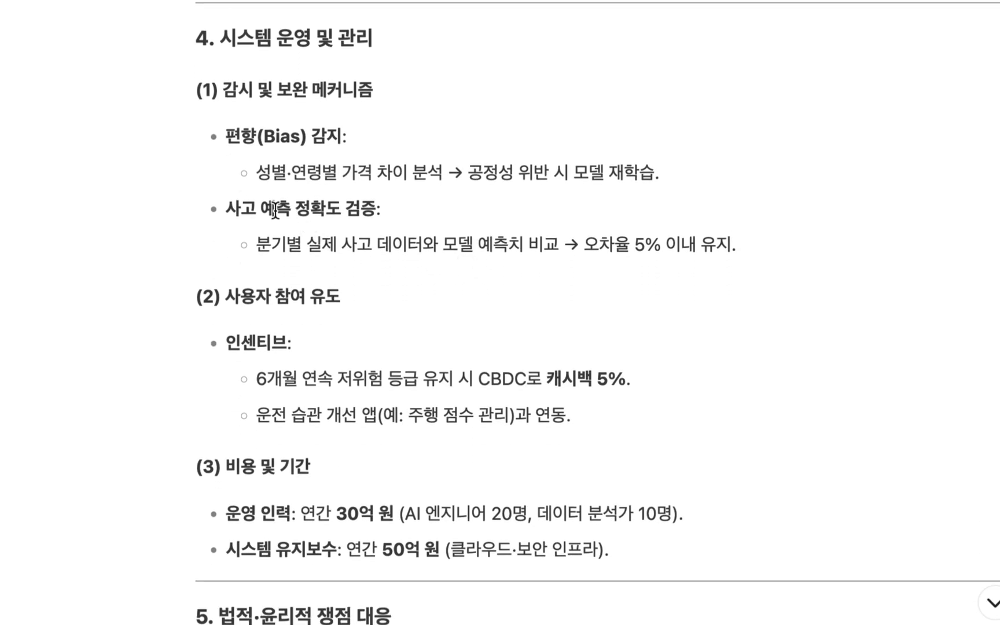
# Step: Review the rest of the DeepSeek answer through legal issues, the cost table and the final question's reply, highlighting the price-difference analysis text
pyautogui.moveTo(271, 173); pyautogui.dragTo(468, 173)
pyautogui.scroll(-3, 380, 331)
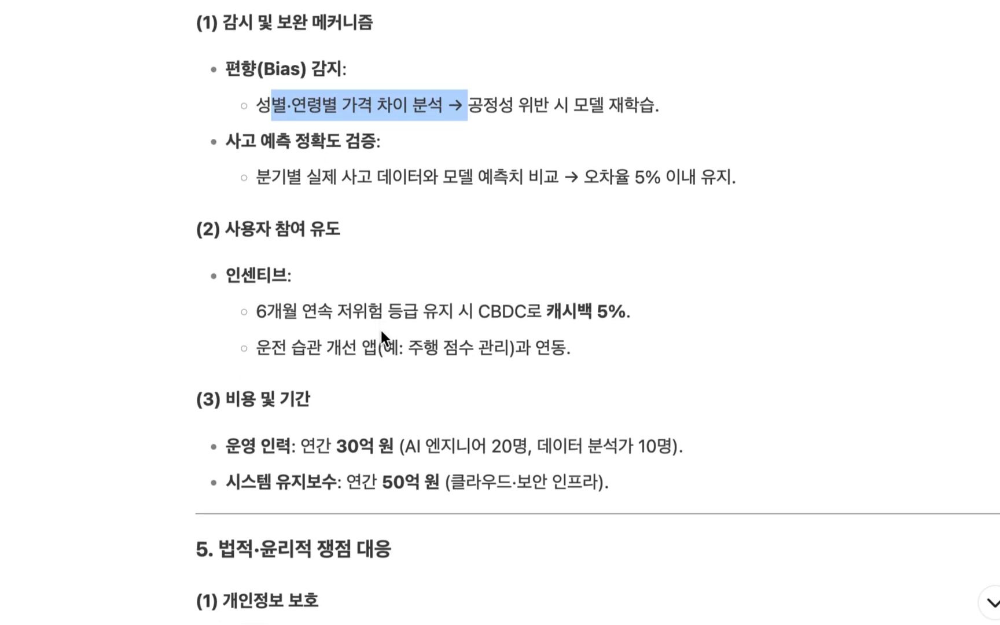
pyautogui.scroll(-3, 381, 328)
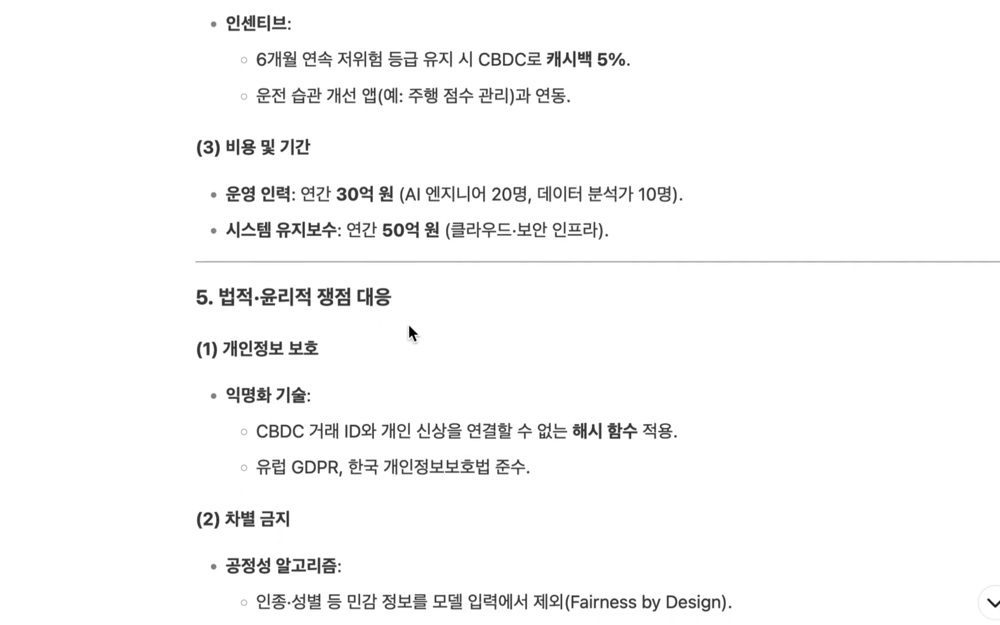
pyautogui.moveTo(381, 232); pyautogui.dragTo(527, 232)
pyautogui.scroll(-10, 504, 376)
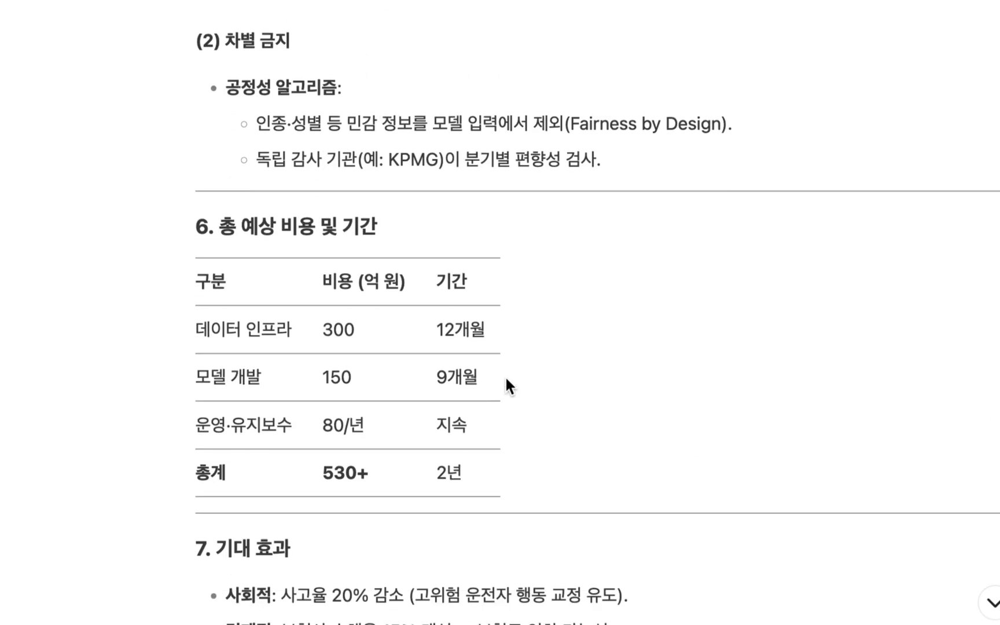
pyautogui.scroll(-8, 505, 375)
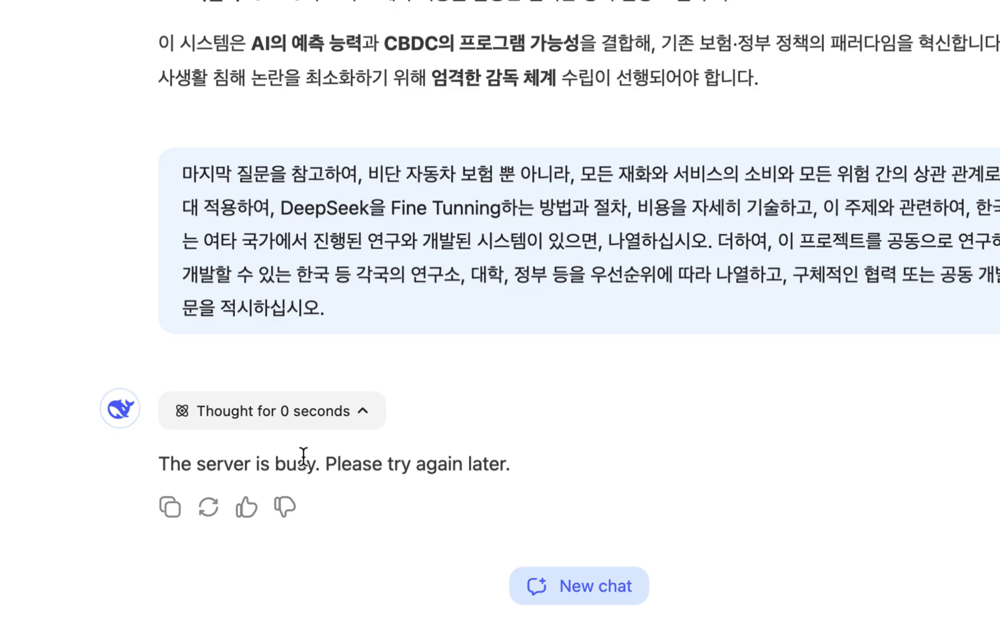
pyautogui.moveTo(156, 463); pyautogui.dragTo(608, 461)
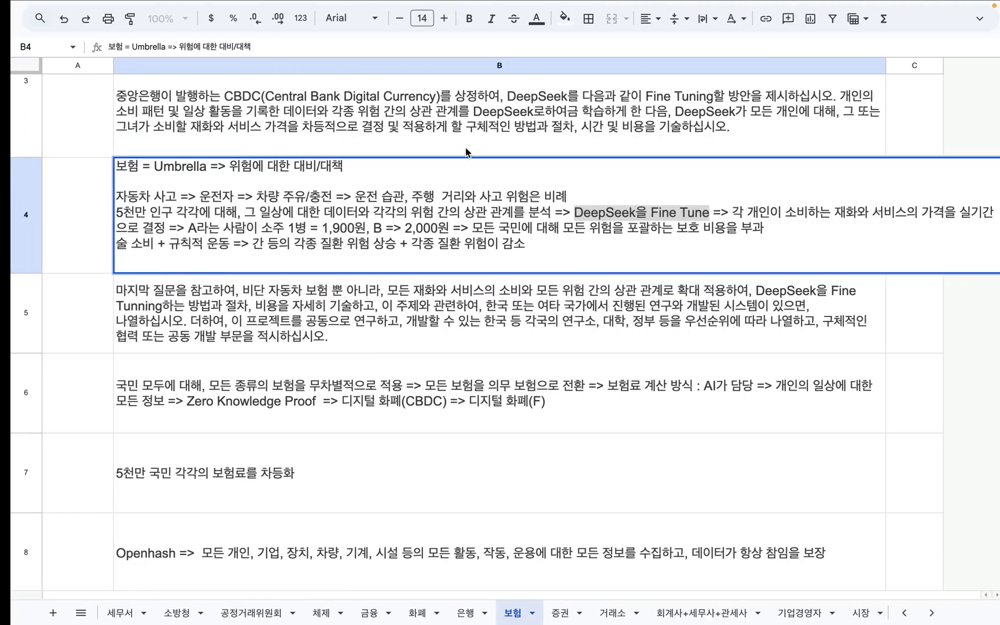
# Step: Switch to the insurance spreadsheet and start a note in B9, below the Openhash note, reading "디지털 화폐 + Openhash 적용"
pyautogui.click(334, 324)
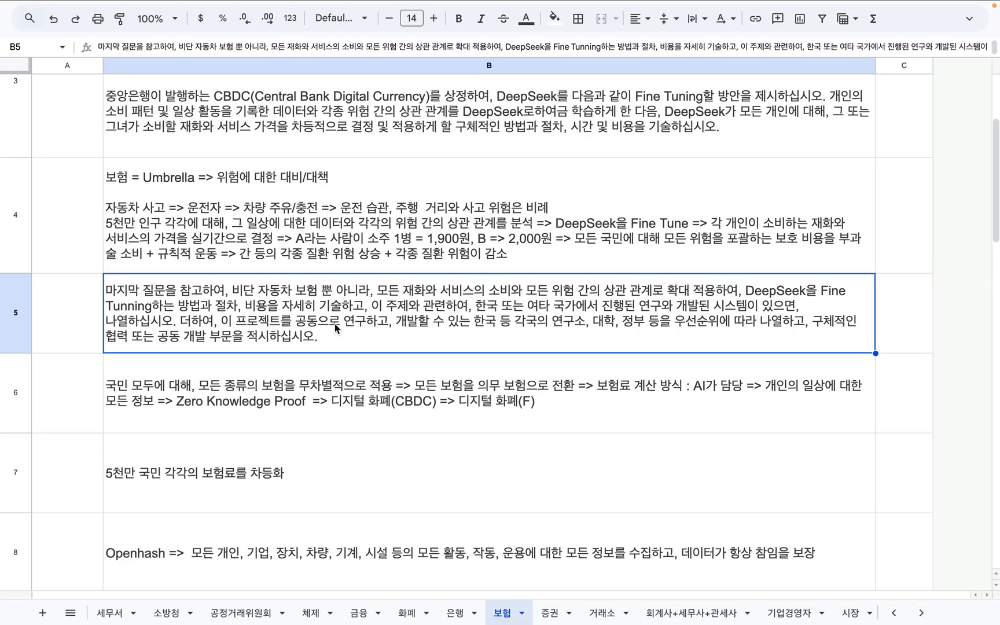
pyautogui.scroll(-5, 302, 331)
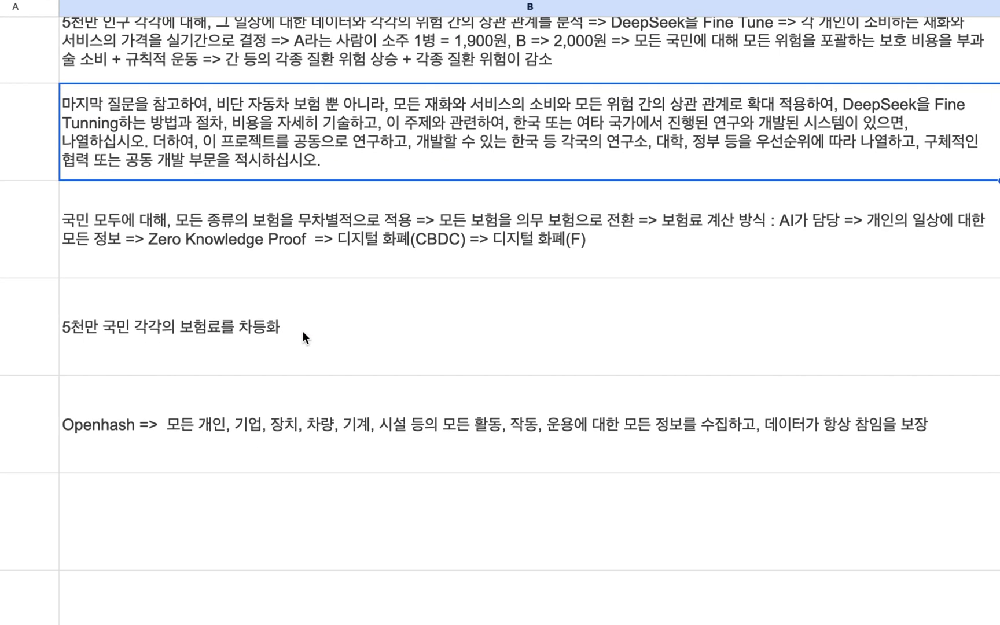
pyautogui.click(157, 529)
pyautogui.scroll(-3, 157, 529)
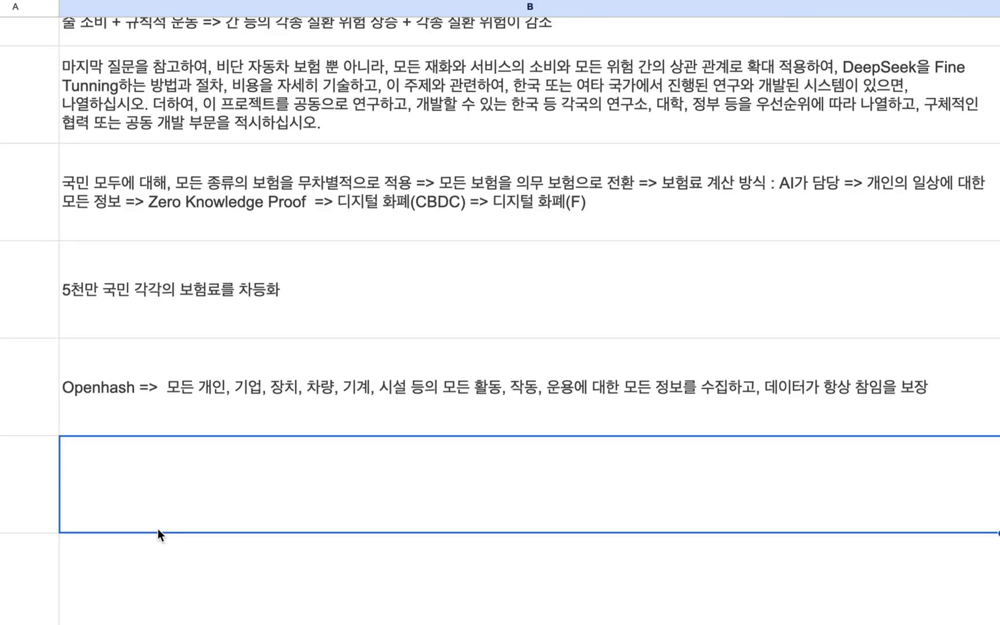
pyautogui.doubleClick(124, 382)
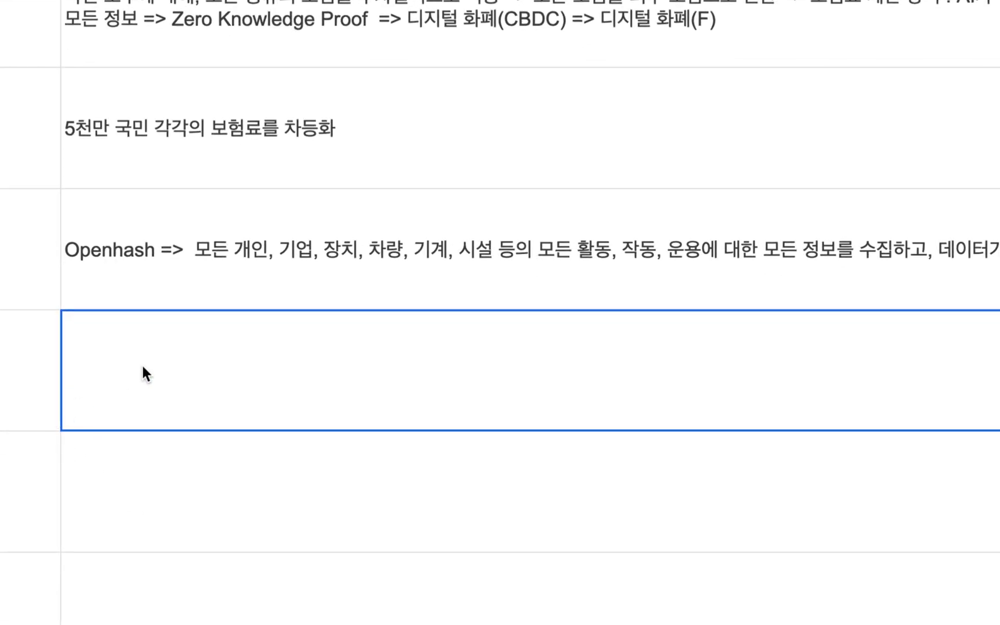
pyautogui.write('디지털')
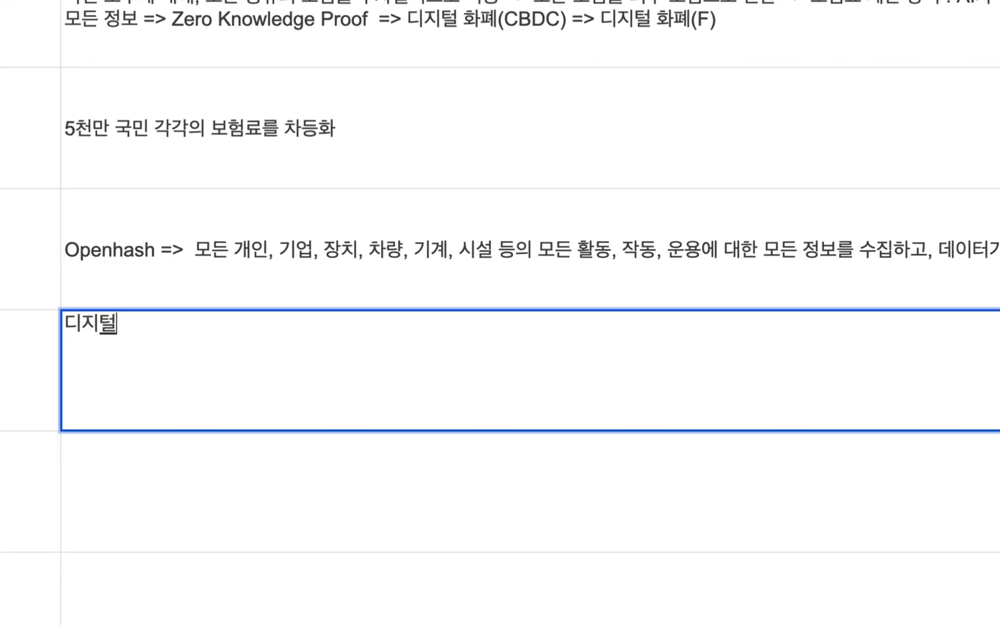
pyautogui.write(' 호화폐')
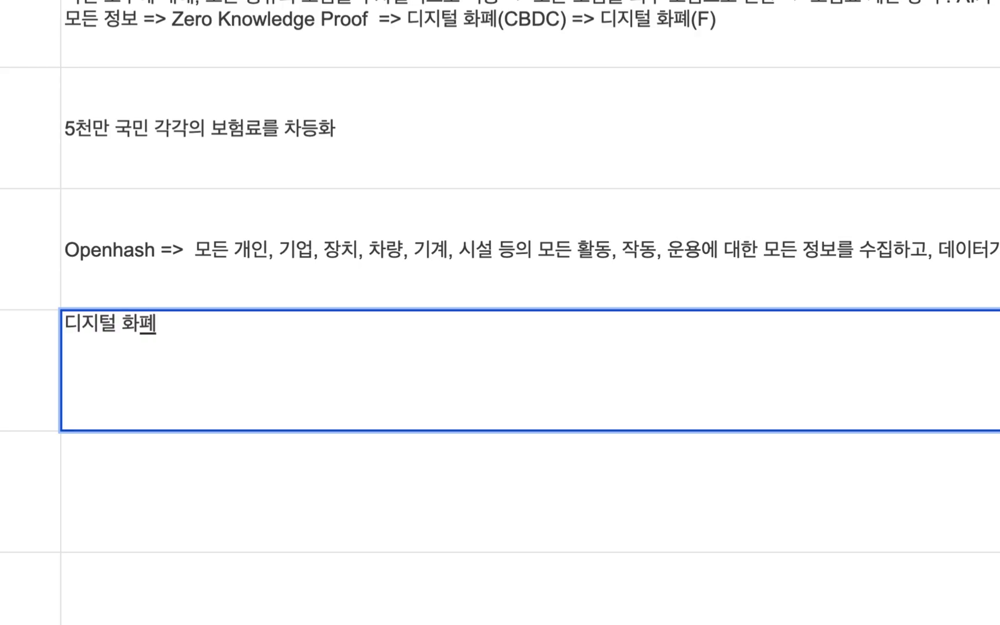
pyautogui.write(' + Open')
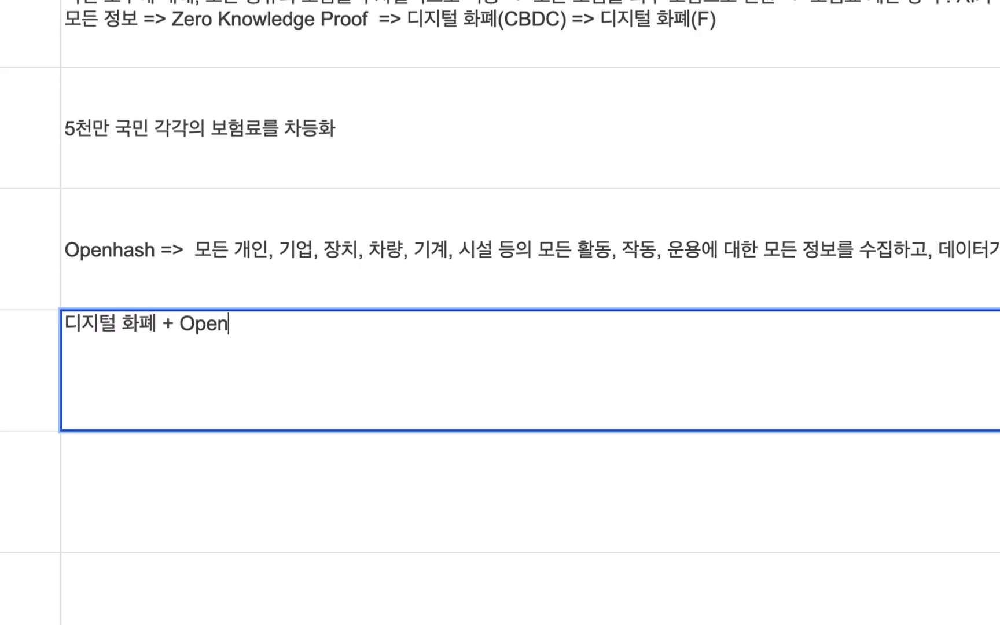
pyautogui.write('hash 적용')
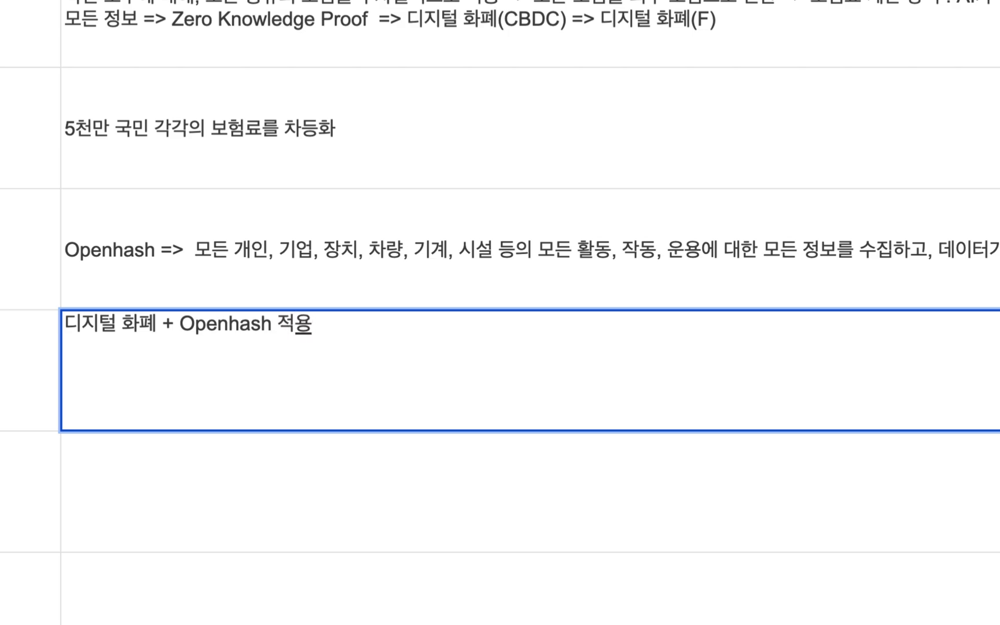
# Step: Extend the B9 note with "=> 보험 자동화 = 수익자 부담의 원칙"
pyautogui.write(' => 뵐')
pyautogui.write('험 자동화')
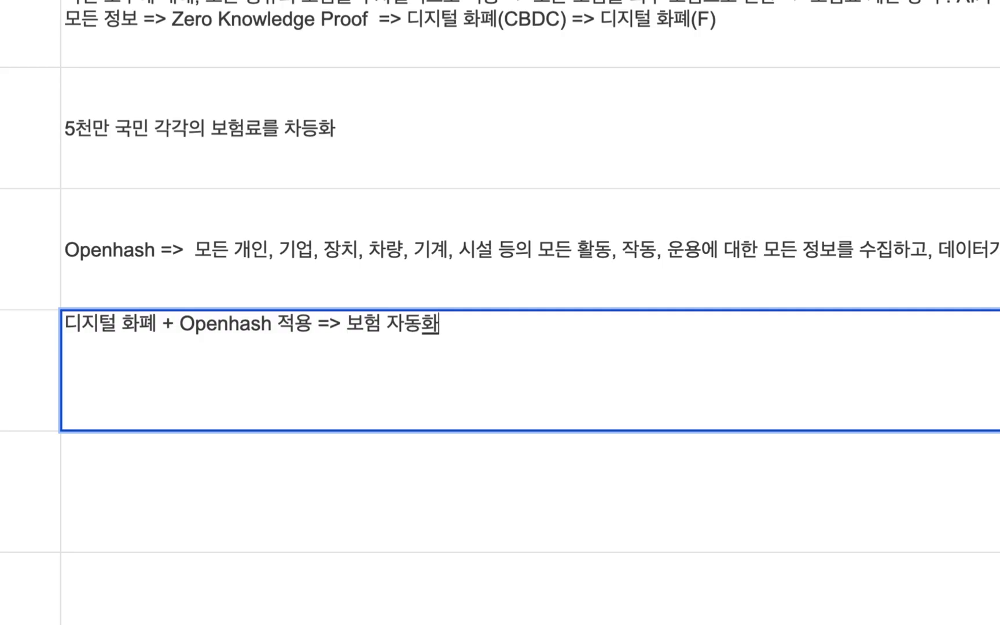
pyautogui.write('=')
pyautogui.write(' 수익자 부담의 ㅇ')
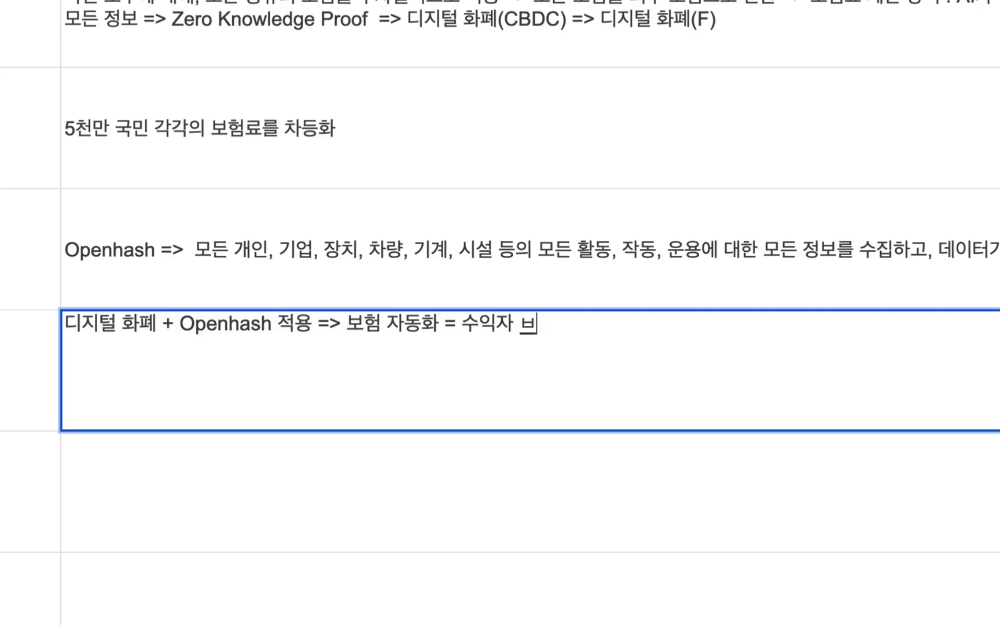
pyautogui.write('원칙')
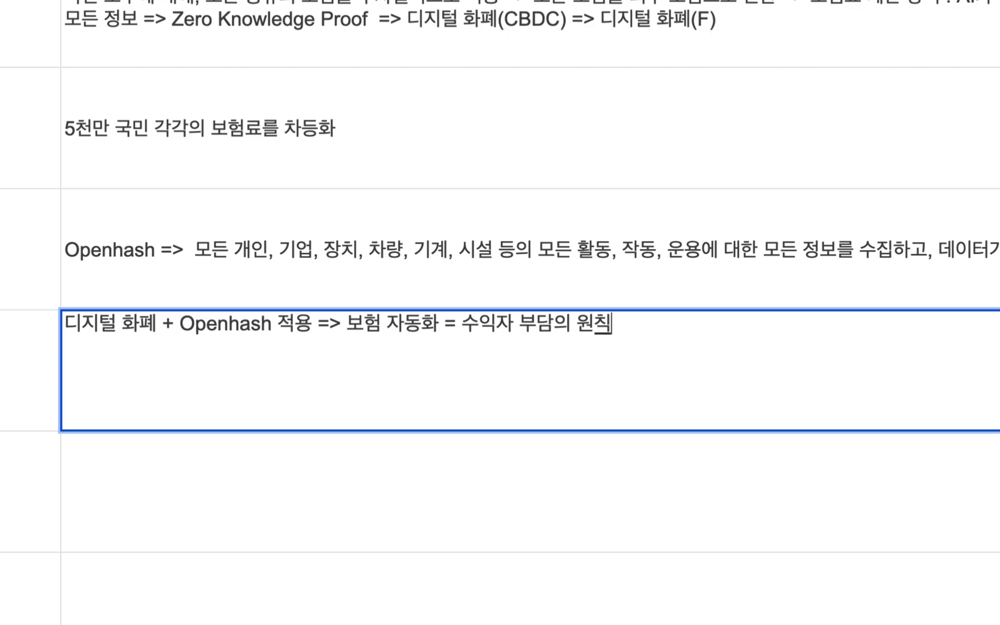
# Step: Continue the B9 note with "=> 앞으로 그 사람이 보험으로 받게될 이익/보상에 상응하는 비용을 현재 지불"
pyautogui.write('=> ')
pyautogui.write('앞으로 ')
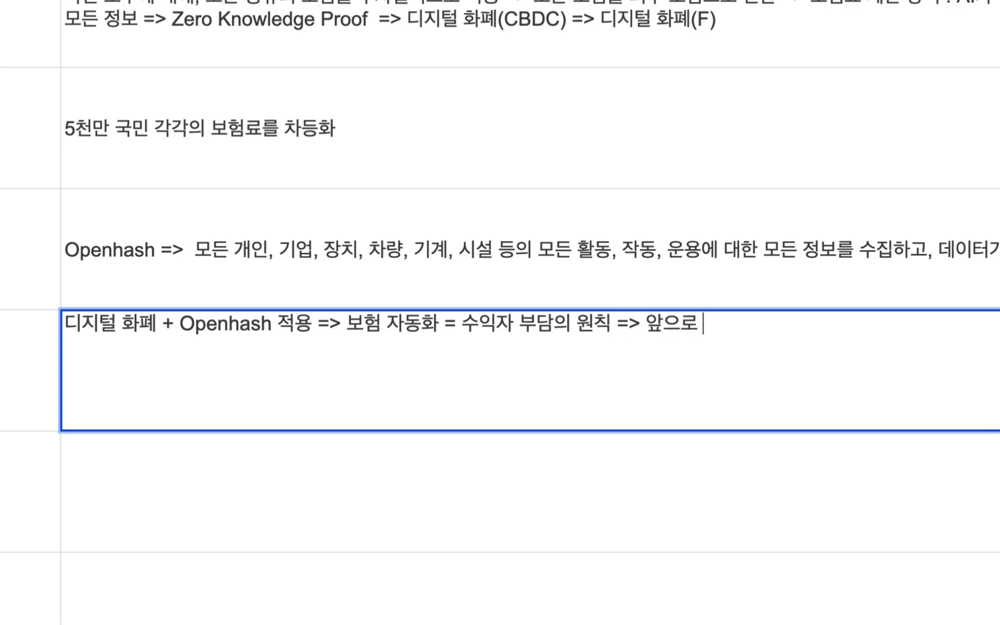
pyautogui.write('그 사람이 ')
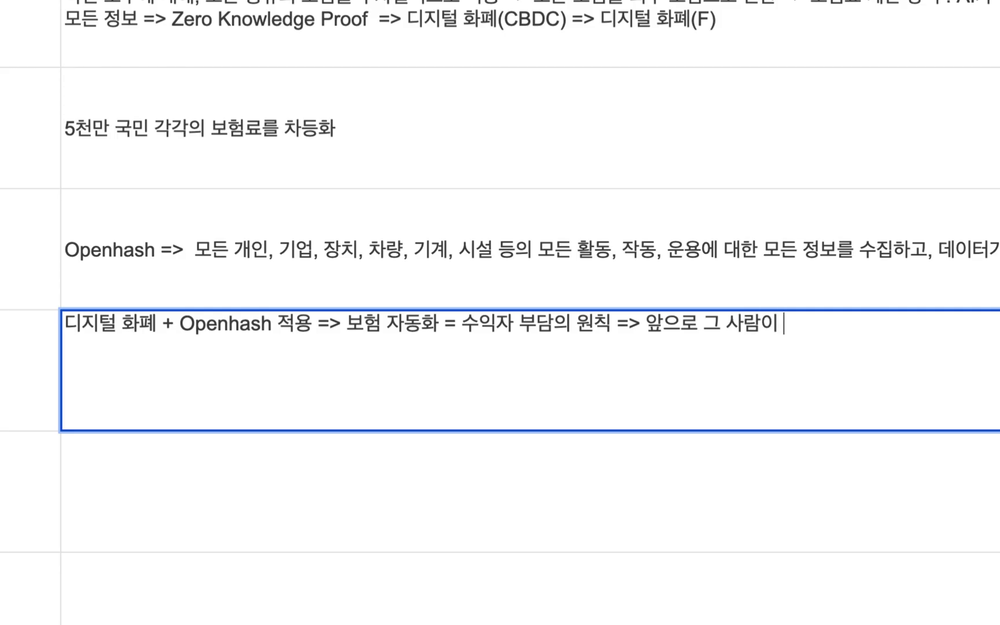
pyautogui.write('보험으로 받게될 입')
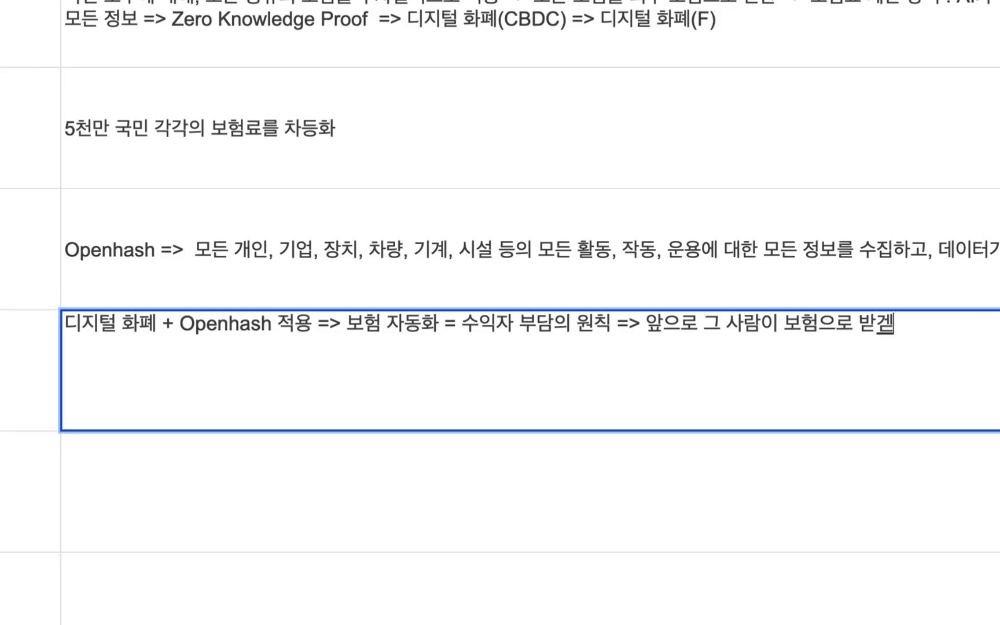
pyautogui.press('BackSpace')
pyautogui.write('익')
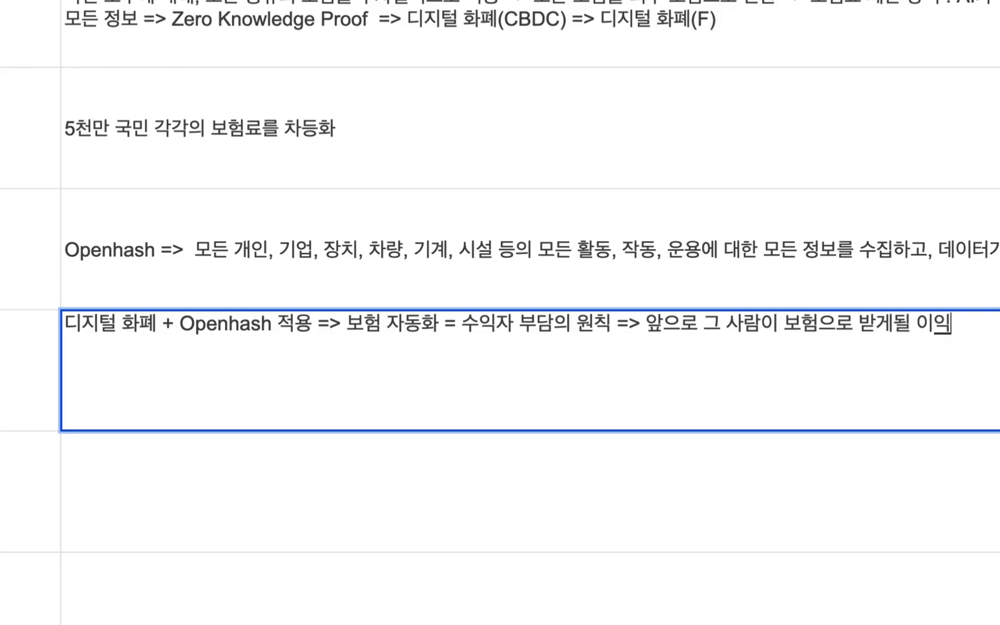
pyautogui.write('/보상')
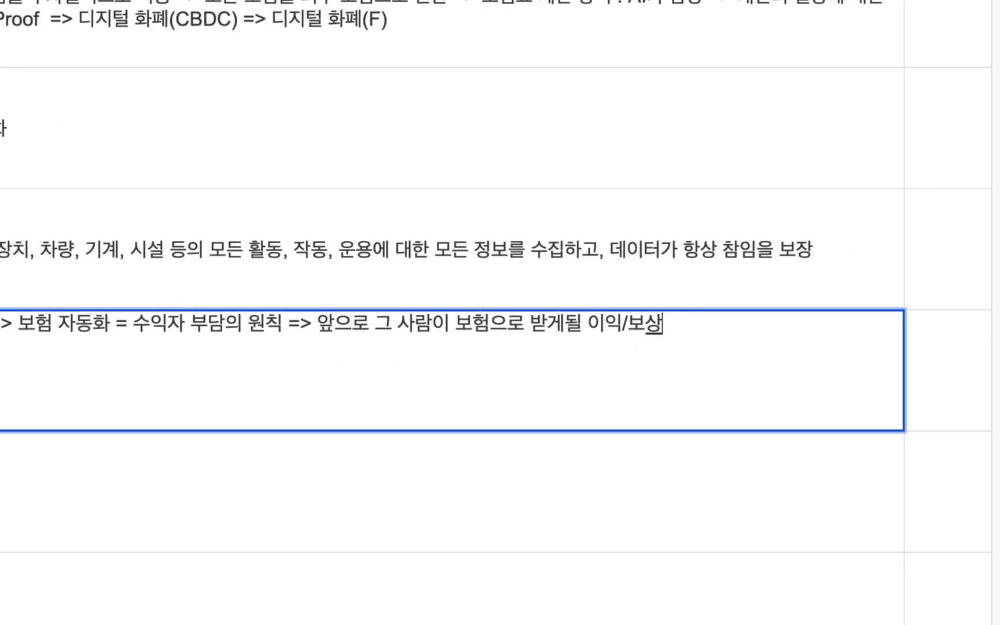
pyautogui.write('ㅇ에 상응하는 빙')
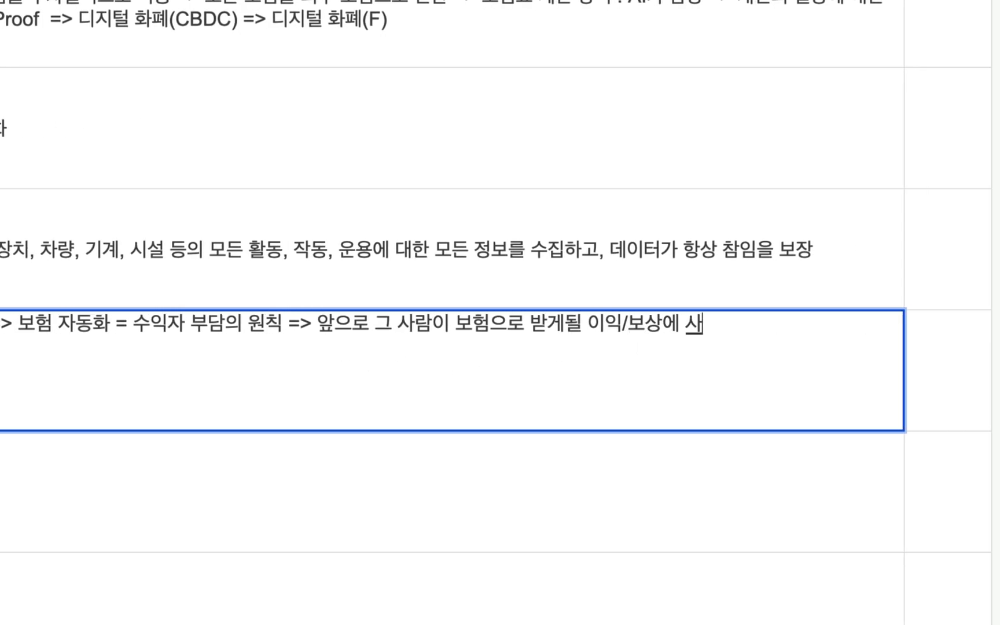
pyautogui.write('용을')
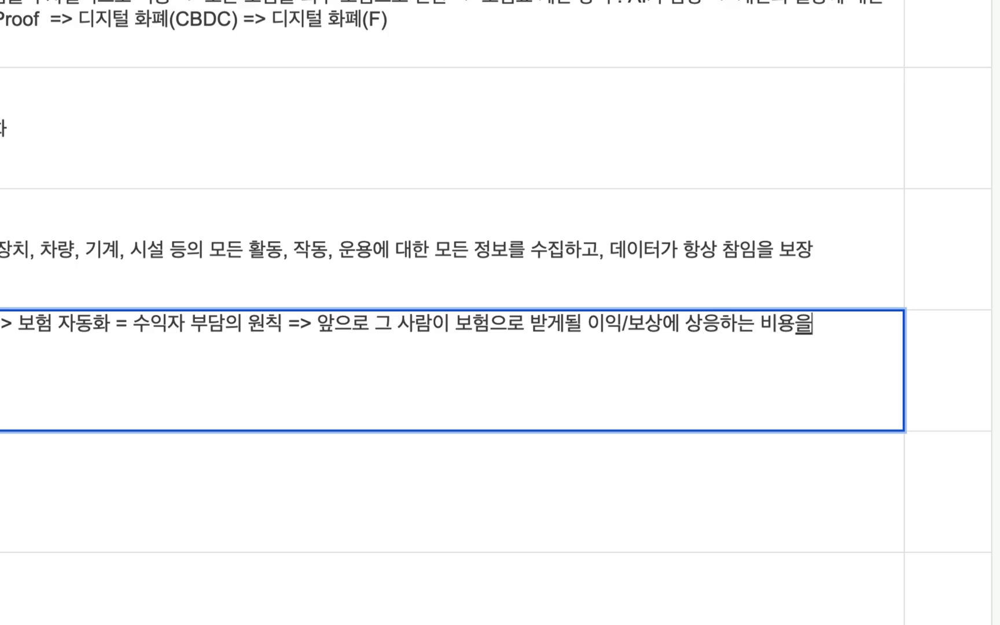
pyautogui.write(' 현재 지불')
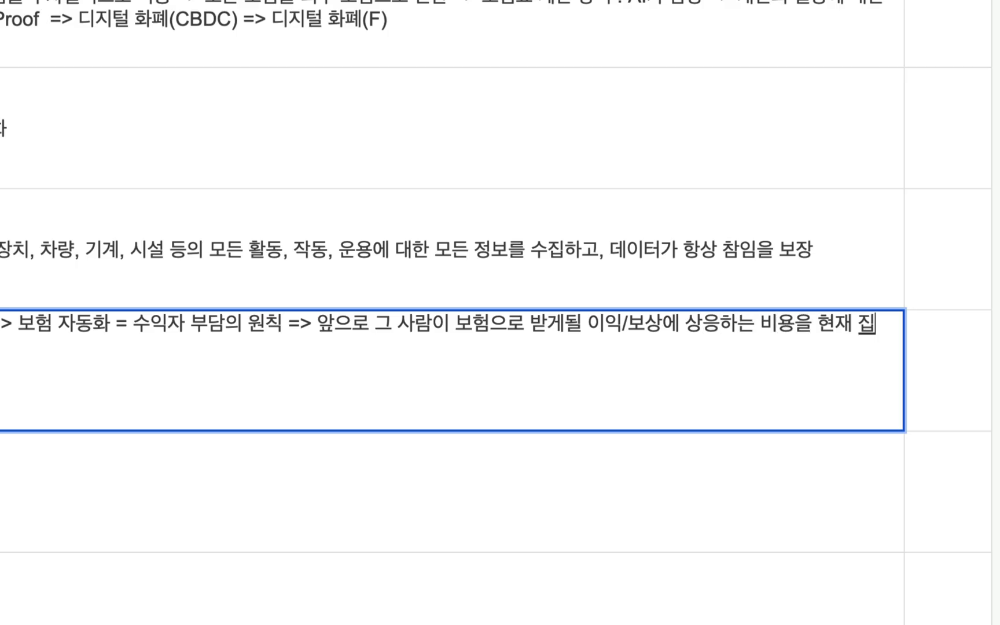
# Step: Replace "앞으로" with "미래에" in the B9 note and go over the reworded phrase about future benefits and present payment
pyautogui.doubleClick(354, 322)
pyautogui.write('미래에')
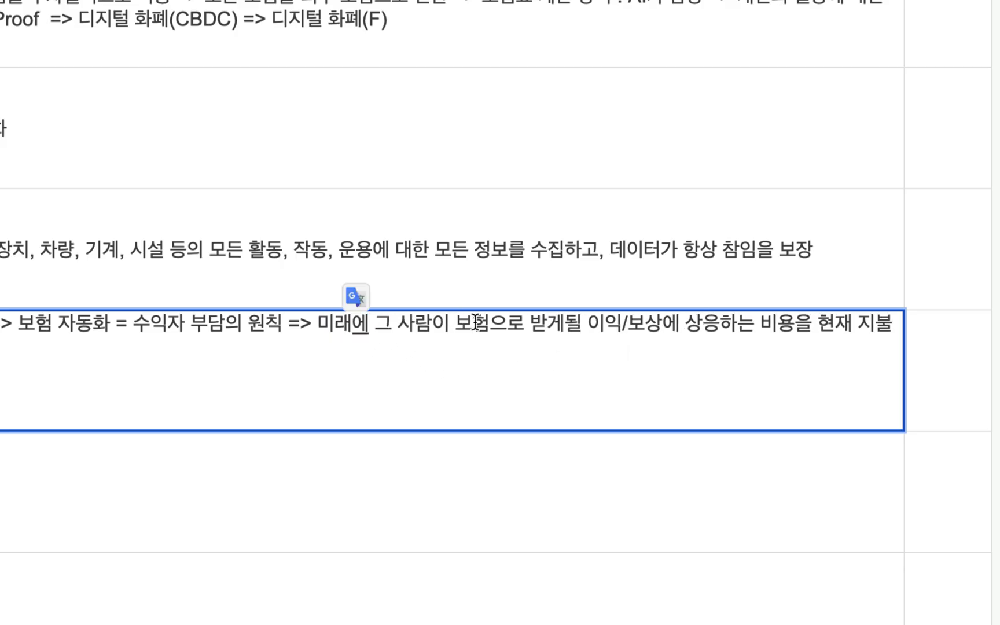
pyautogui.click(415, 322)
pyautogui.moveTo(341, 328); pyautogui.dragTo(752, 323)
pyautogui.click(858, 324)
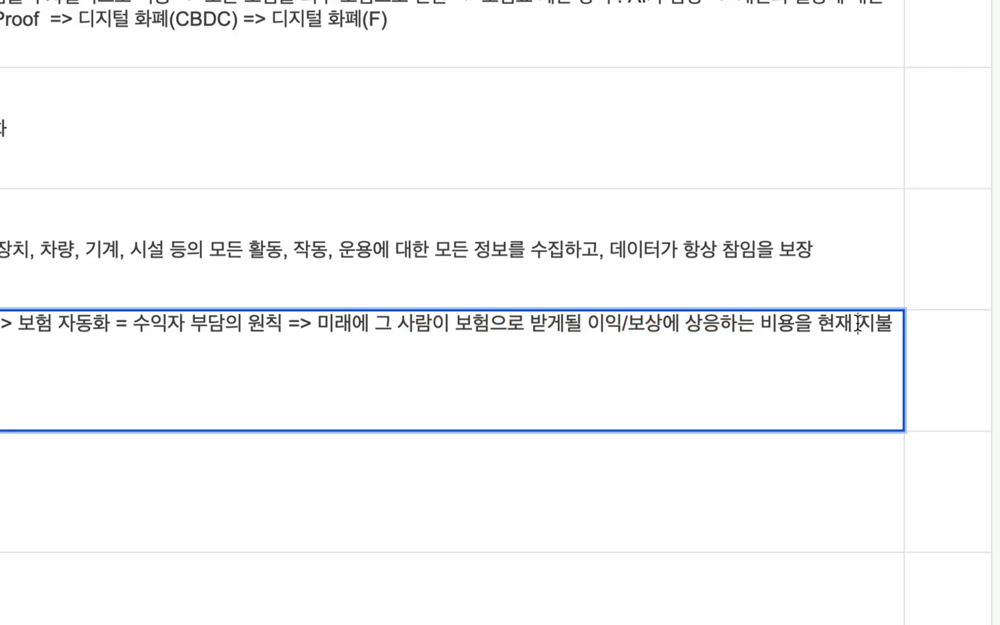
# Step: Append "=> 금액 계산 = DeepSeek" to the end of the B9 note and highlight the word "DeepSeek"
pyautogui.write('지불 => ')
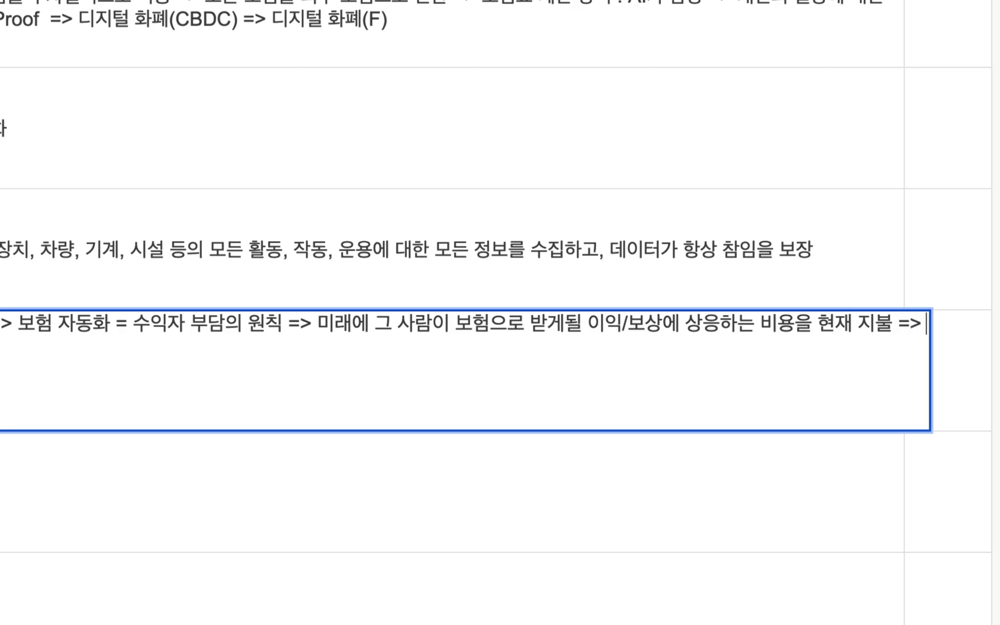
pyautogui.write('금액')
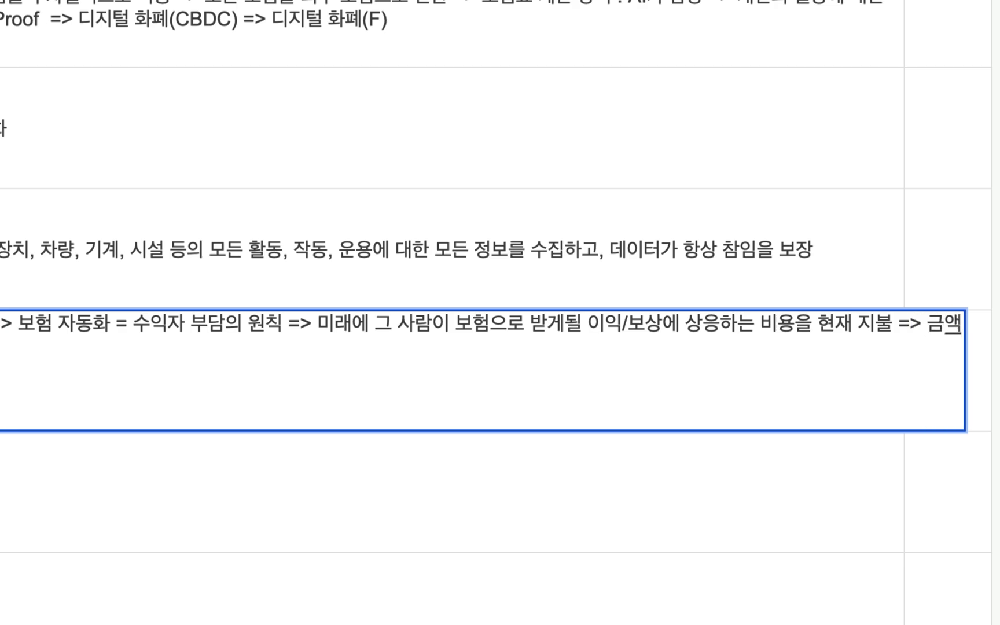
pyautogui.write(' 계산')
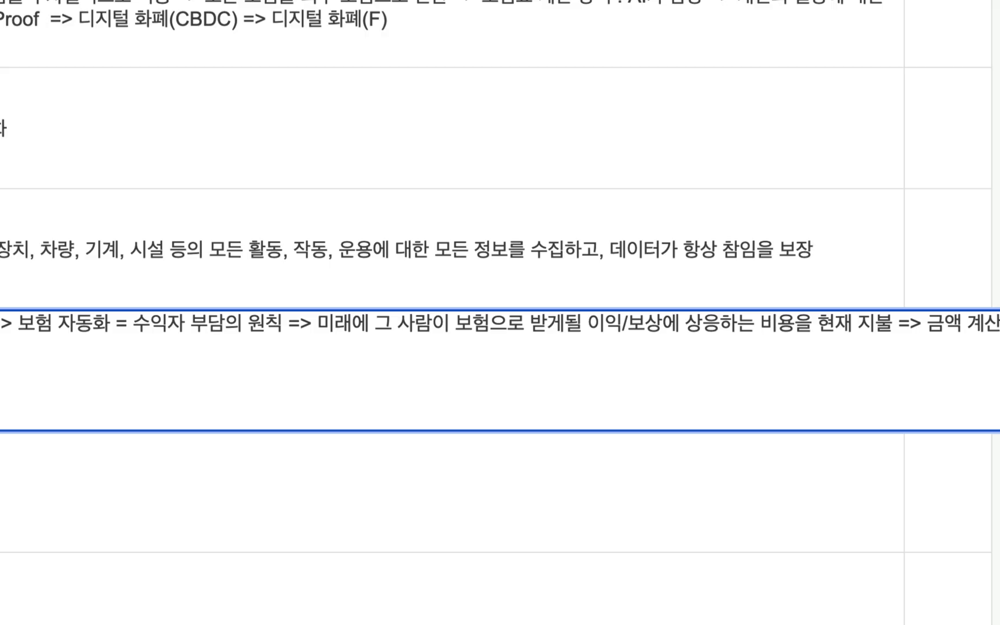
pyautogui.write(' = DeepSeek')
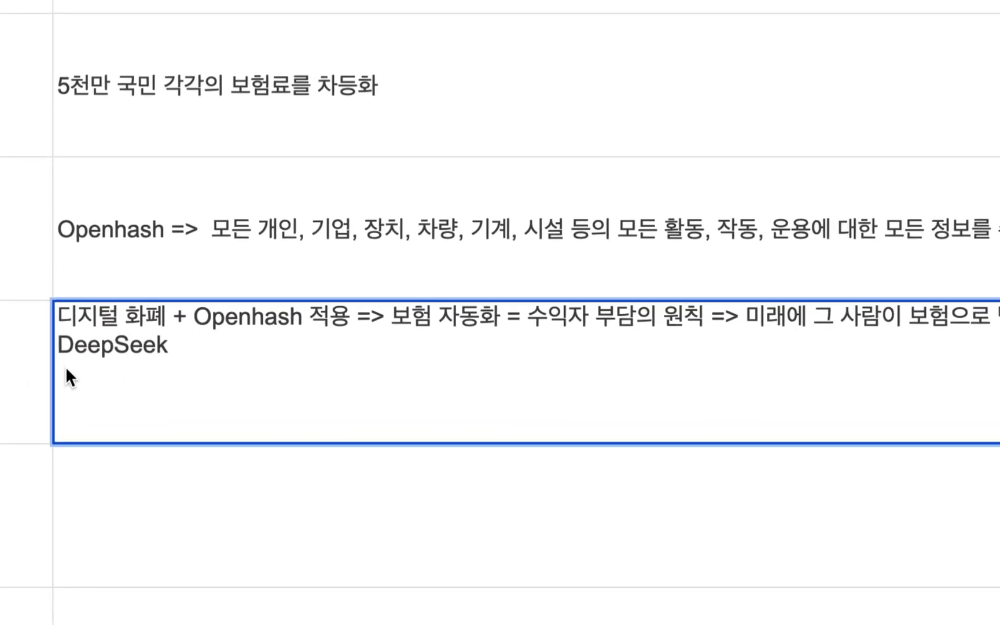
pyautogui.doubleClick(100, 345)
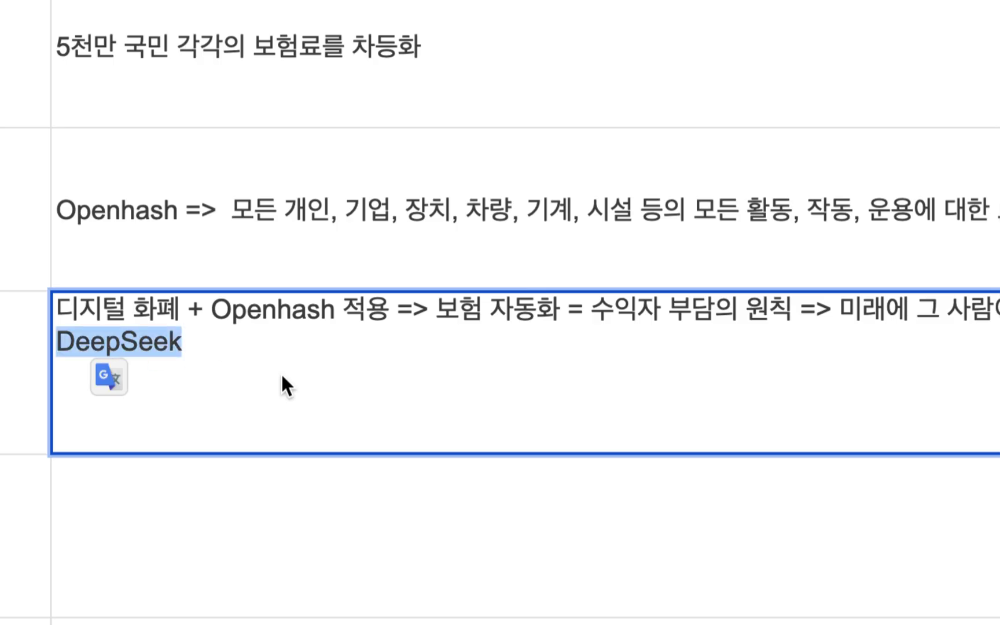